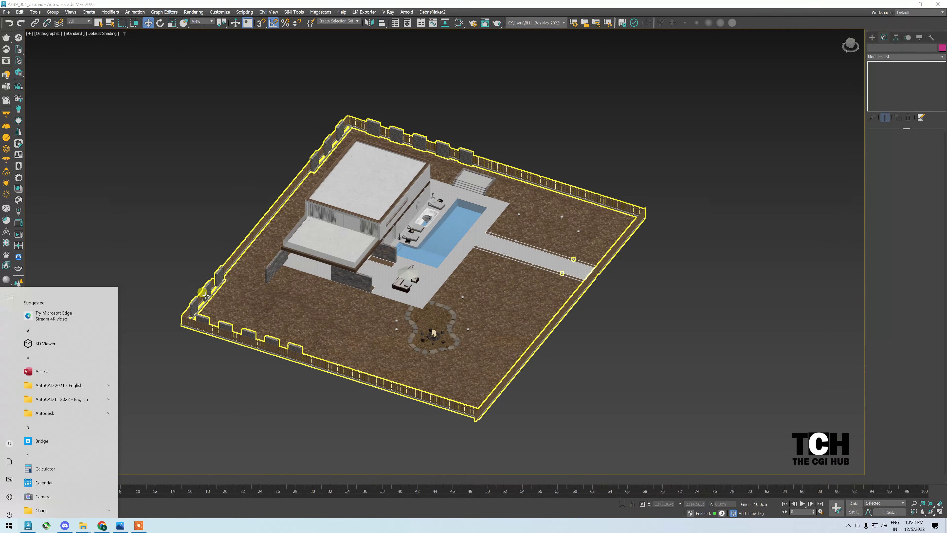
# Open the Epic Games Launcher from a Start search for 'epic' and go to its Library.
pyautogui.write('epic')
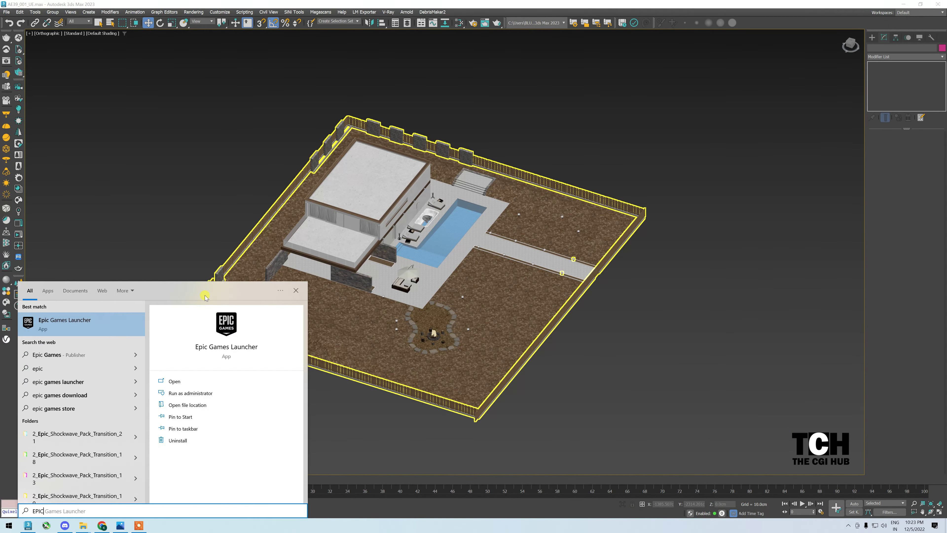
pyautogui.press('Return')
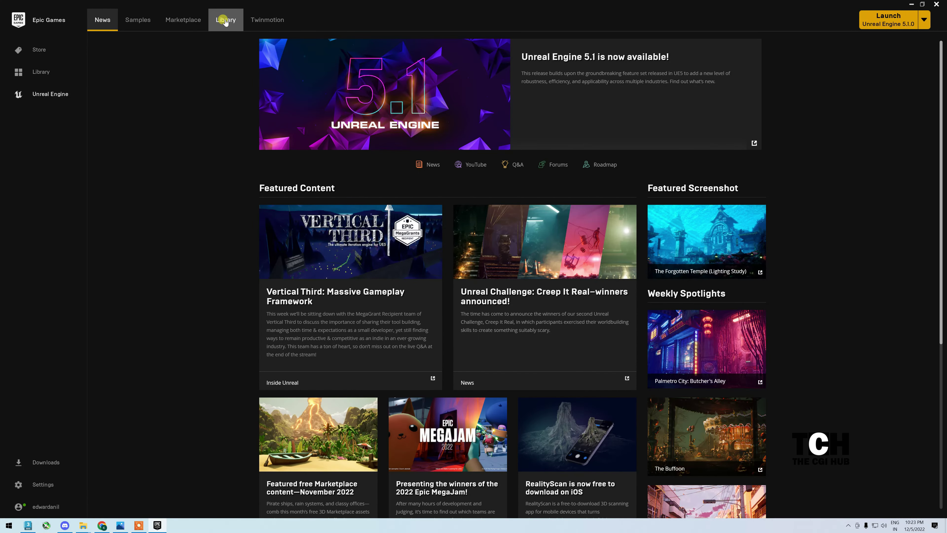
pyautogui.click(226, 19)
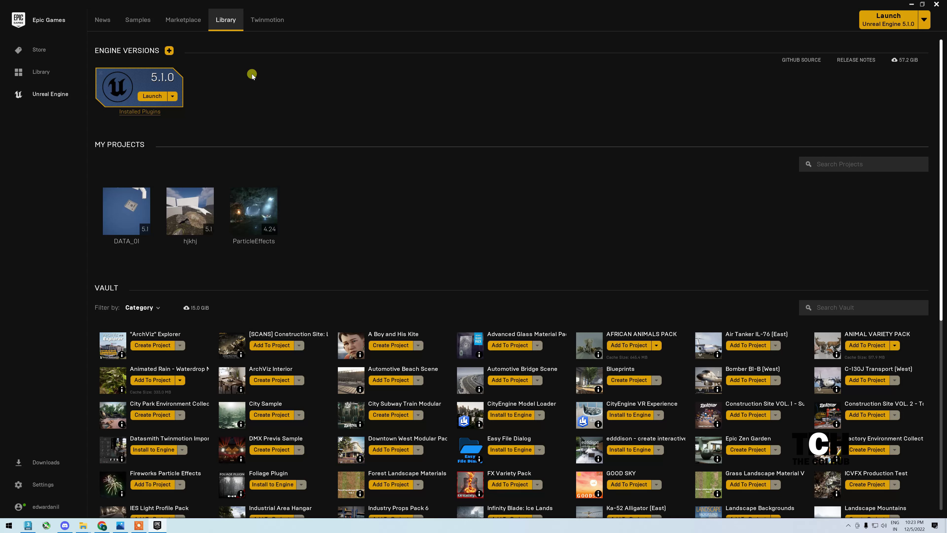
# Add, then remove, a 5.0.3 engine slot and launch Unreal Engine 5.1.0.
pyautogui.click(168, 51)
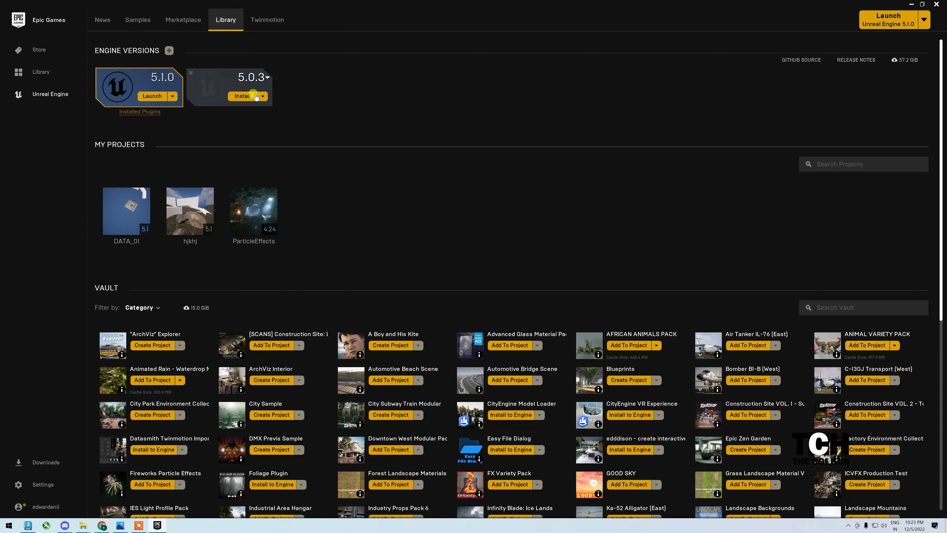
pyautogui.click(263, 96)
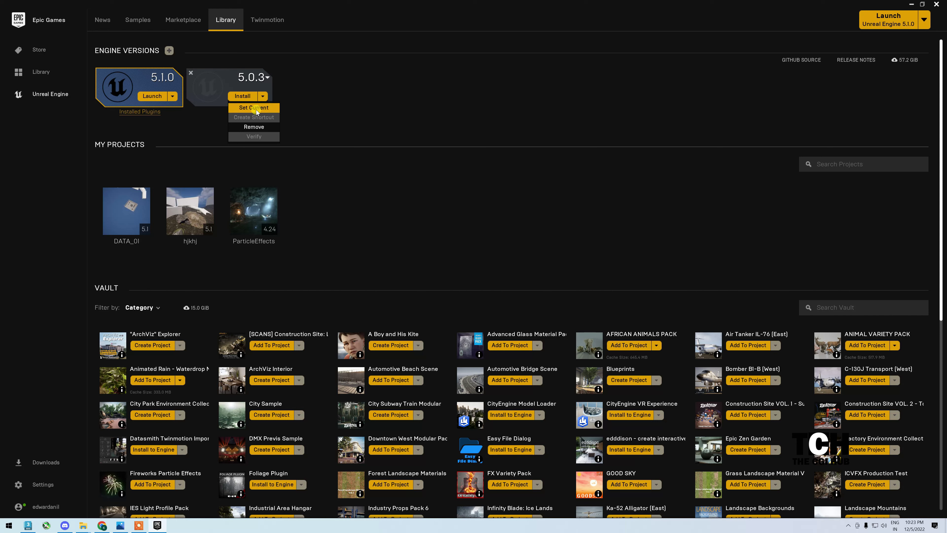
pyautogui.click(405, 118)
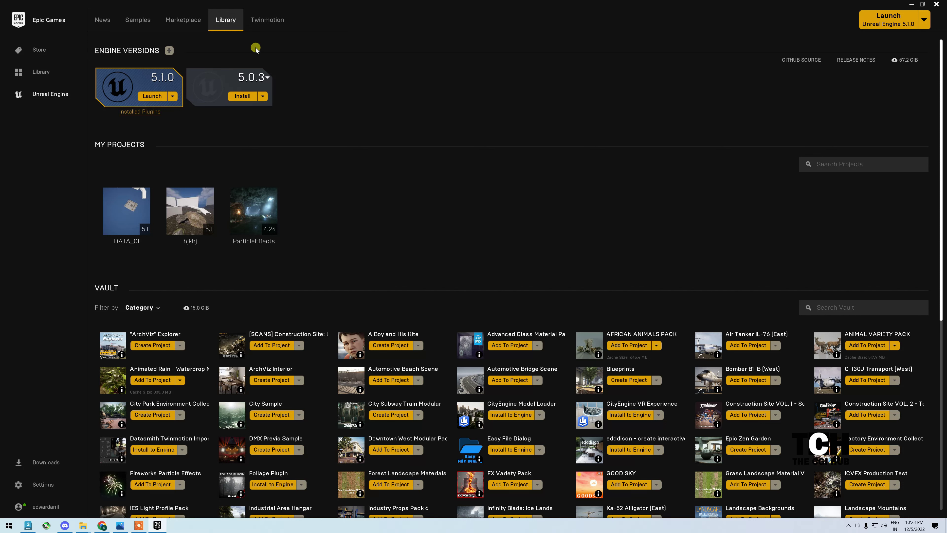
pyautogui.click(262, 80)
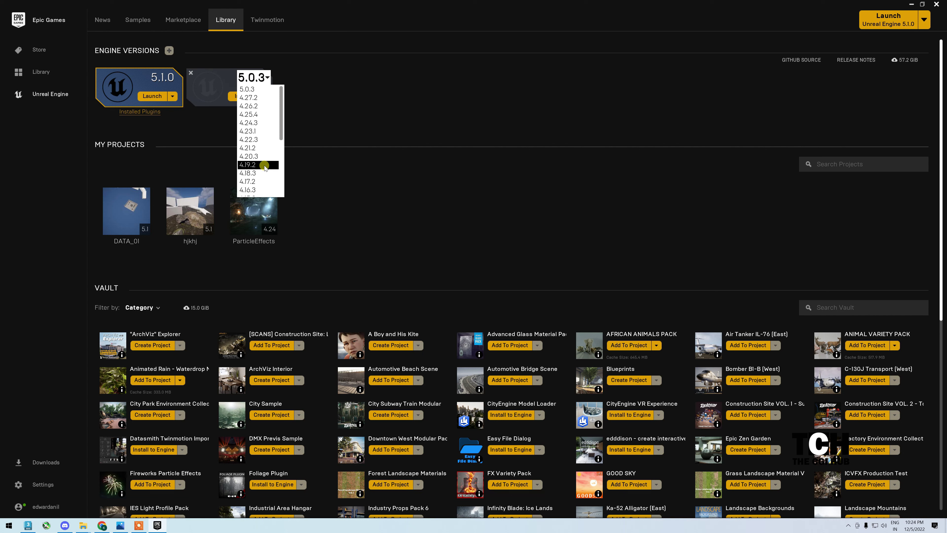
pyautogui.scroll(-2, 267, 132)
pyautogui.click(412, 125)
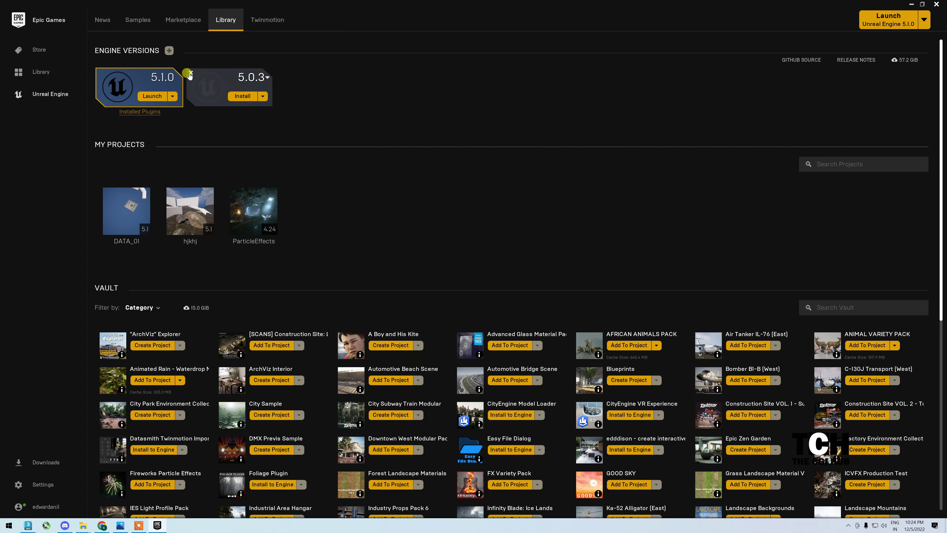
pyautogui.click(191, 72)
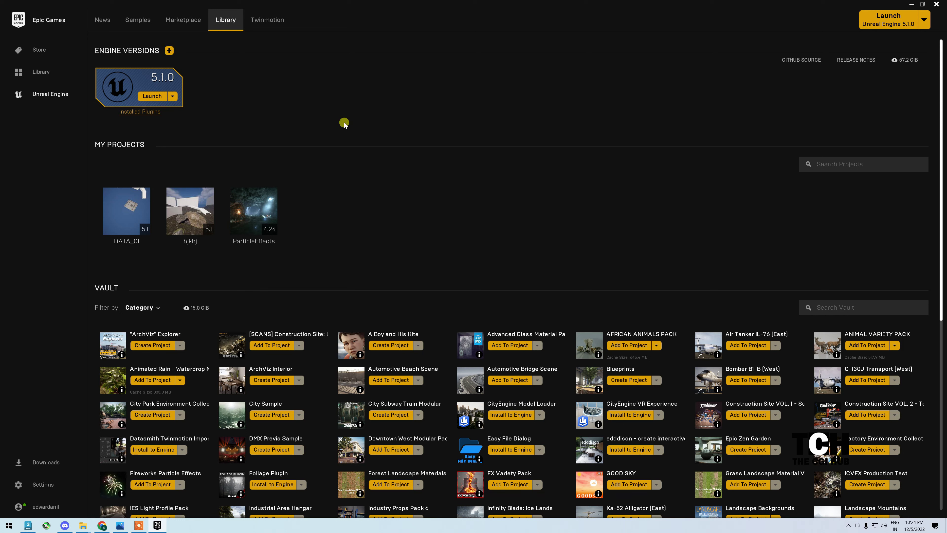
pyautogui.click(152, 97)
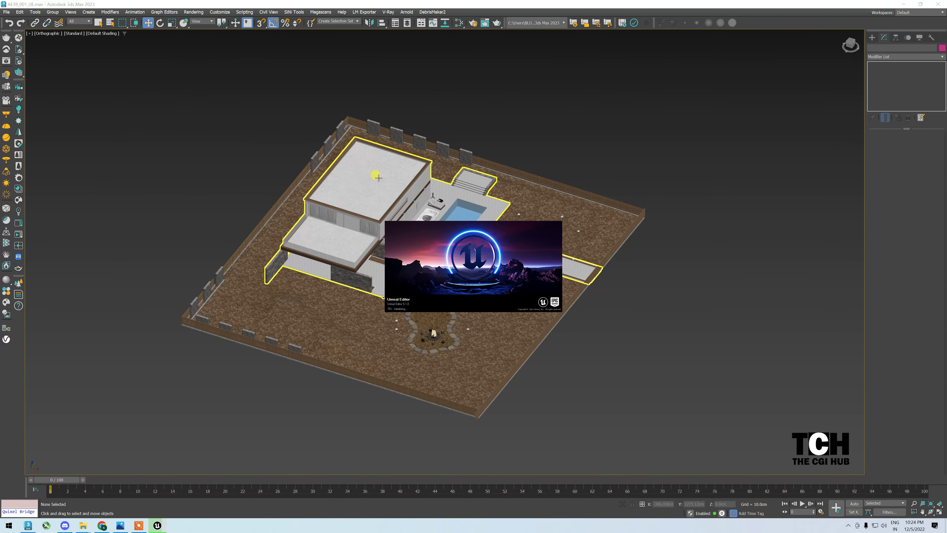
# Minimize 3ds Max, view AE39_001_Cam_001_day and the other reference renders, then close Photos.
pyautogui.click(903, 4)
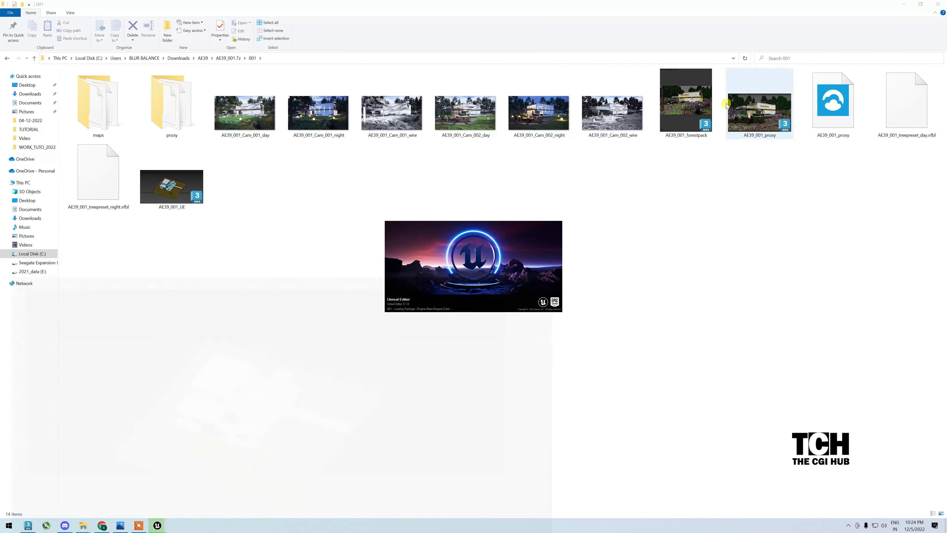
pyautogui.doubleClick(244, 112)
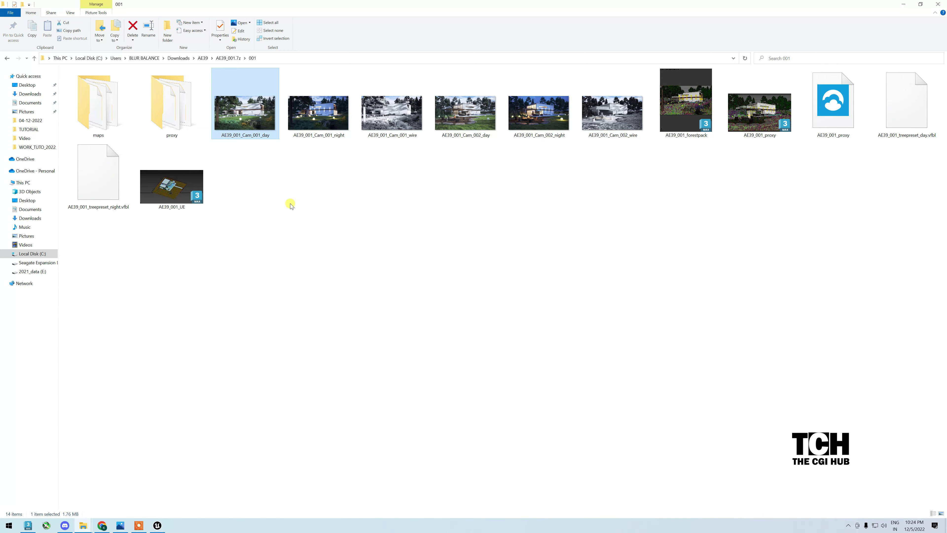
pyautogui.press('Right')
pyautogui.press('Right')
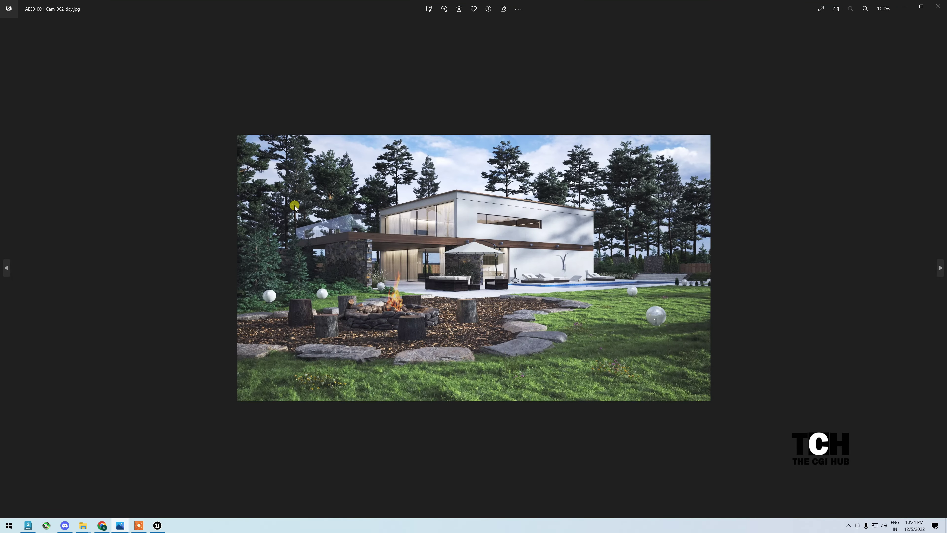
pyautogui.click(903, 8)
# Browse the Film/Video, Games, Architecture, Automotive and Simulation template categories in the Project Browser.
pyautogui.click(157, 526)
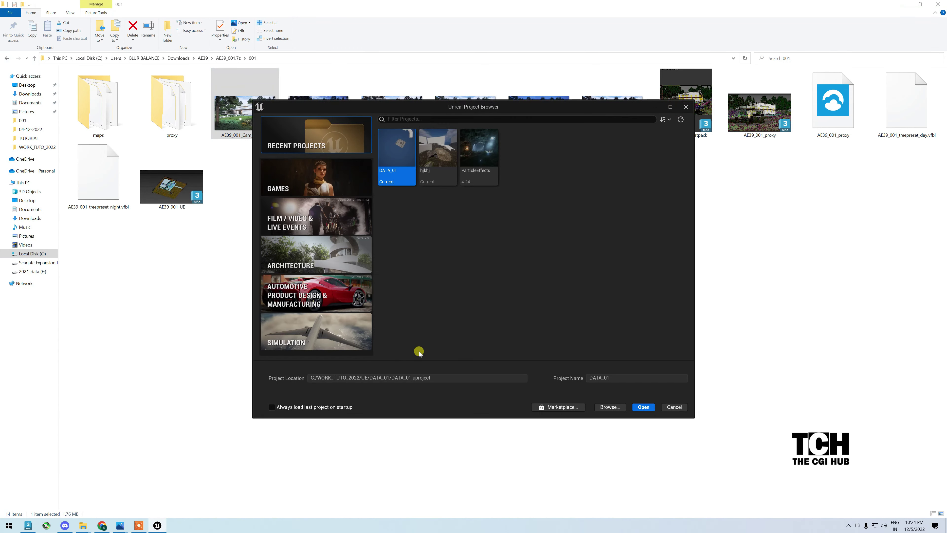
pyautogui.click(313, 216)
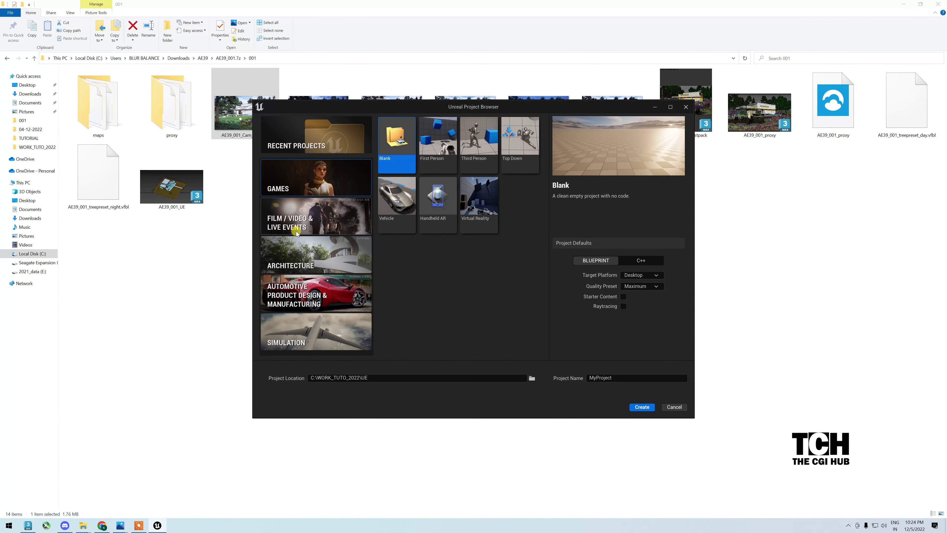
pyautogui.click(288, 137)
pyautogui.click(306, 175)
pyautogui.click(318, 215)
pyautogui.click(322, 261)
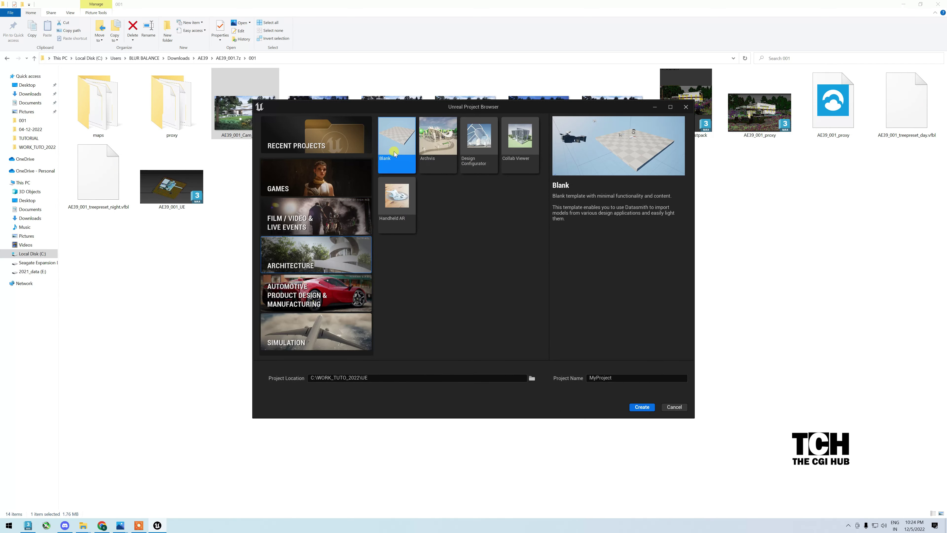
pyautogui.click(308, 291)
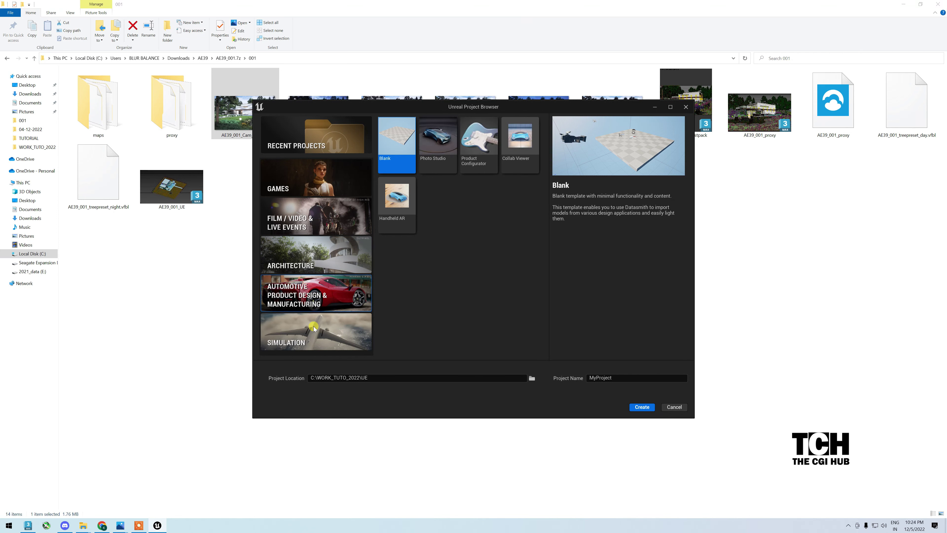
pyautogui.click(313, 326)
pyautogui.click(332, 257)
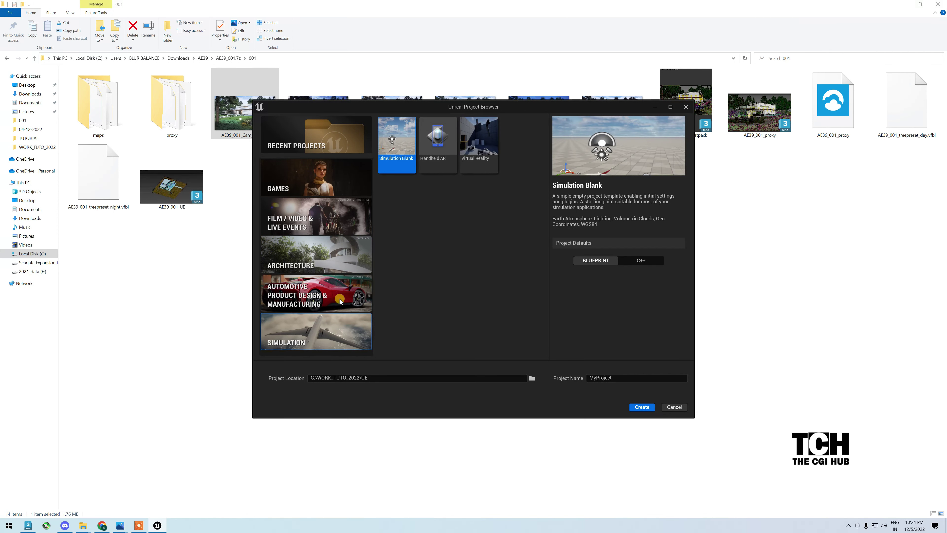
pyautogui.click(330, 178)
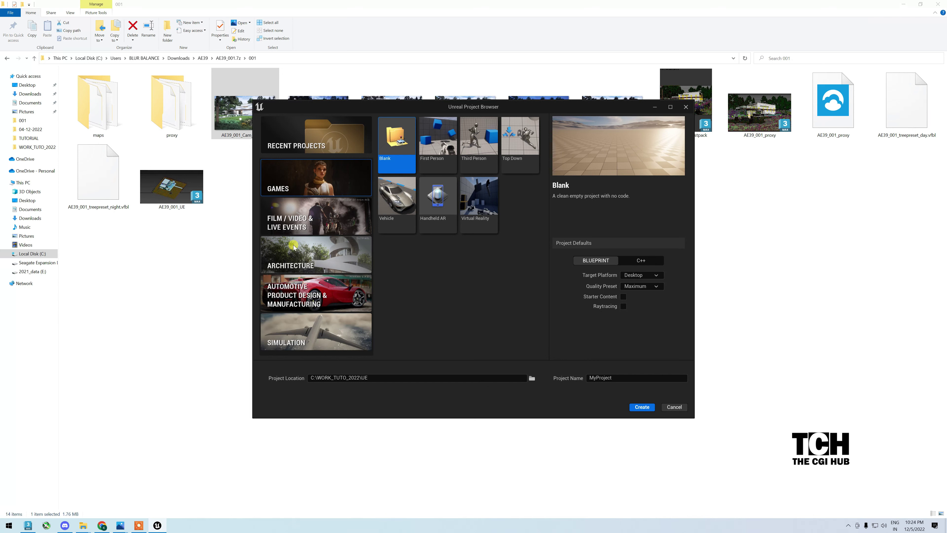
pyautogui.click(305, 258)
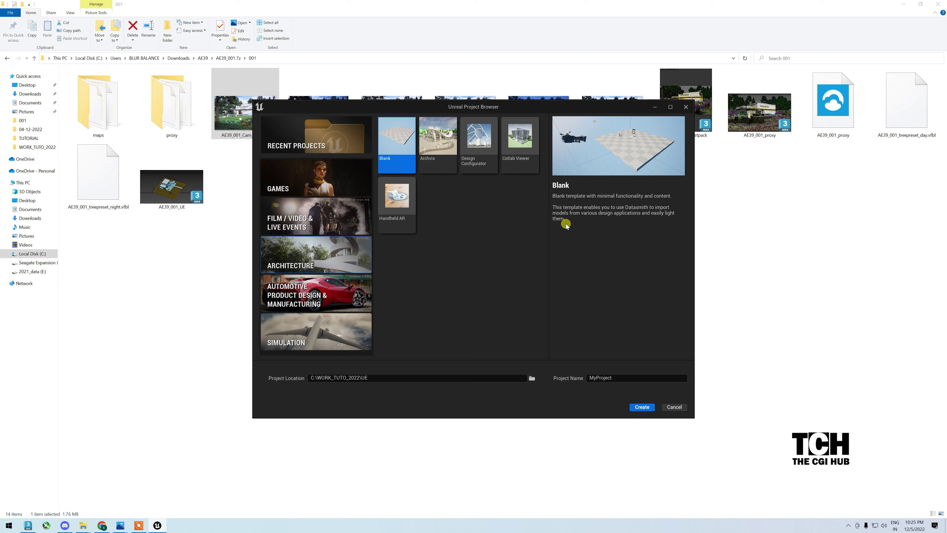
# Preview the Games Third Person template, then select Architecture > Blank.
pyautogui.click(317, 177)
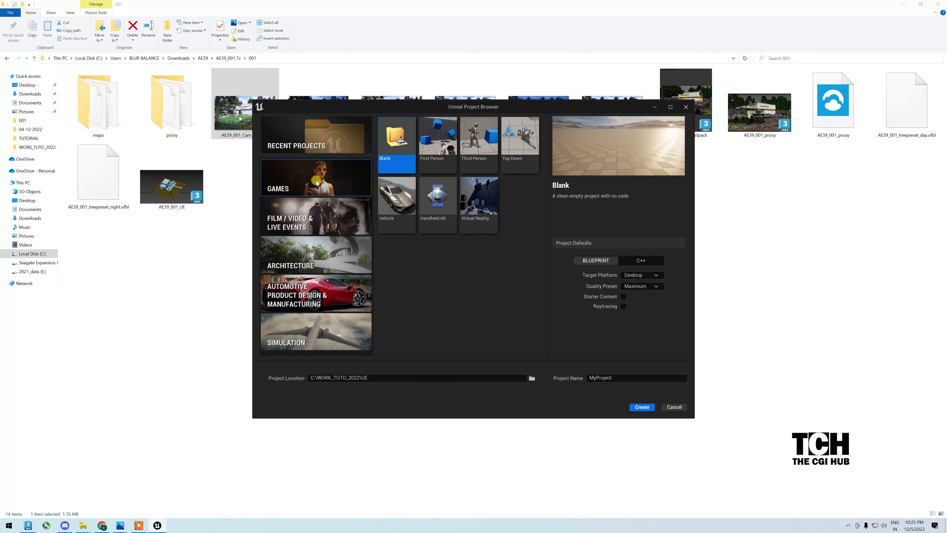
pyautogui.click(466, 147)
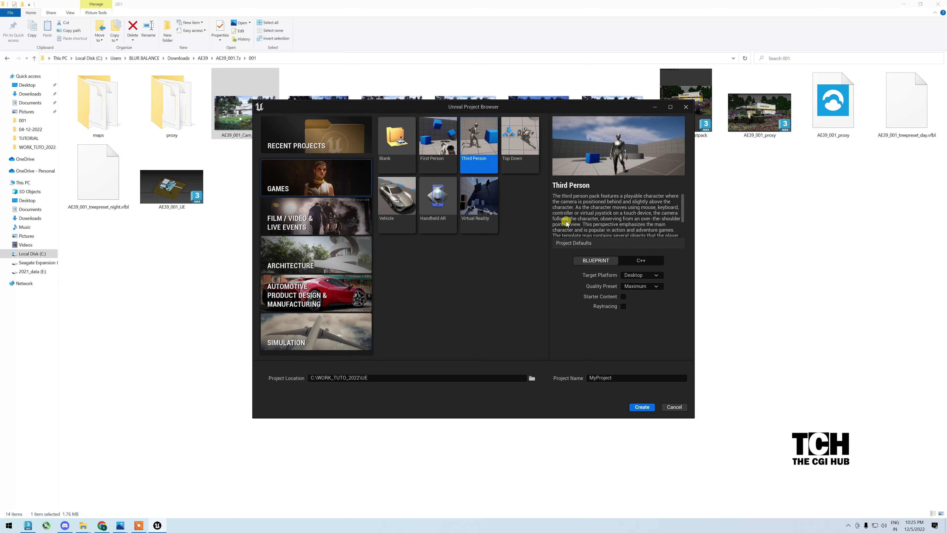
pyautogui.moveTo(681, 220)
pyautogui.mouseDown()
pyautogui.moveTo(683, 235)
pyautogui.moveTo(688, 208)
pyautogui.mouseUp()
pyautogui.click(316, 259)
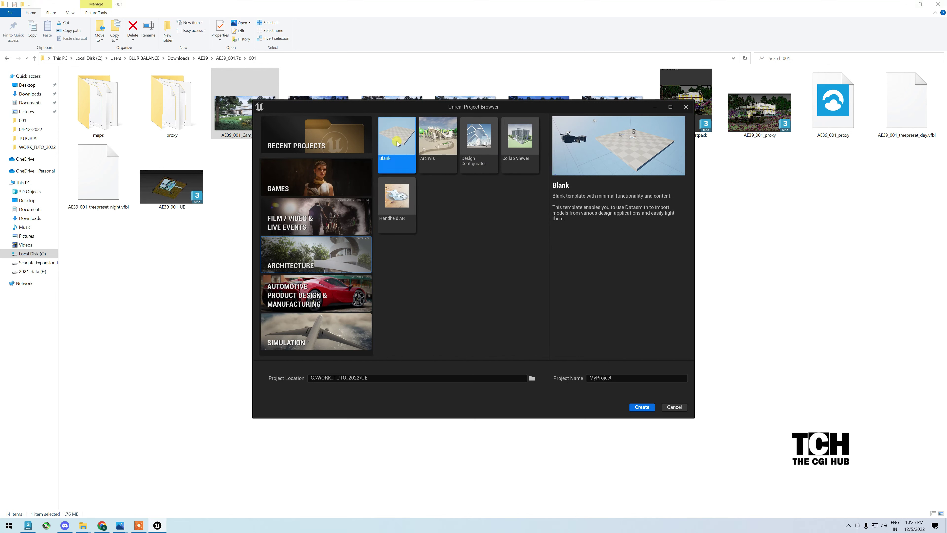
# Set the project location to the EXTERIOR_39_01 folder.
pyautogui.click(532, 378)
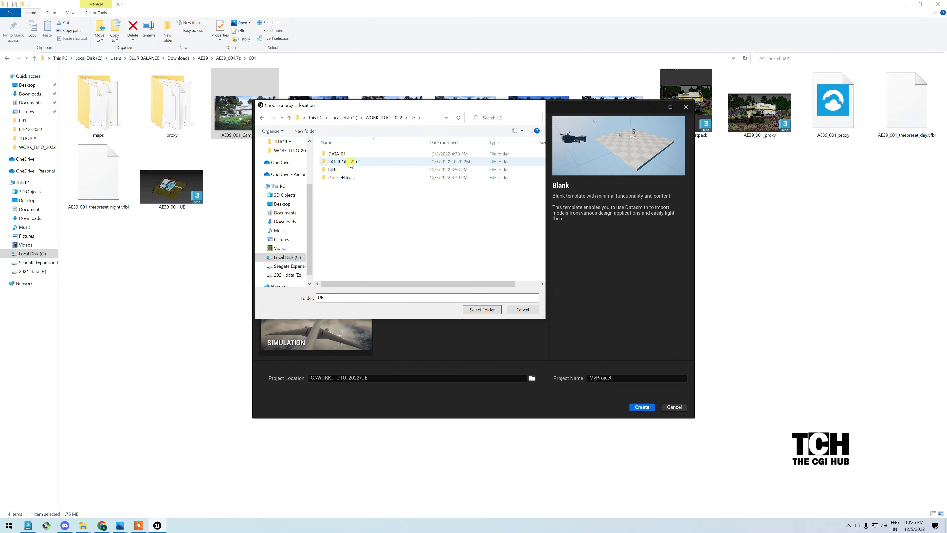
pyautogui.doubleClick(344, 162)
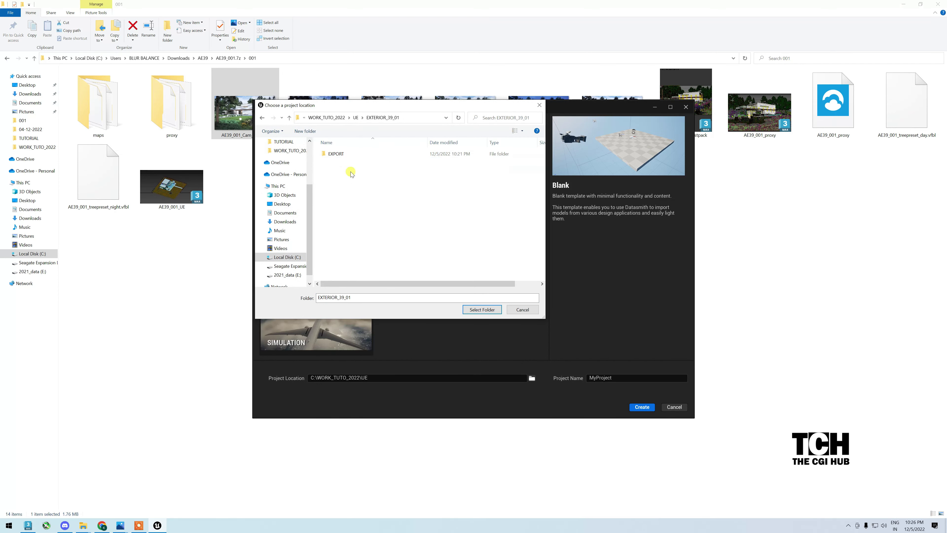
pyautogui.click(482, 309)
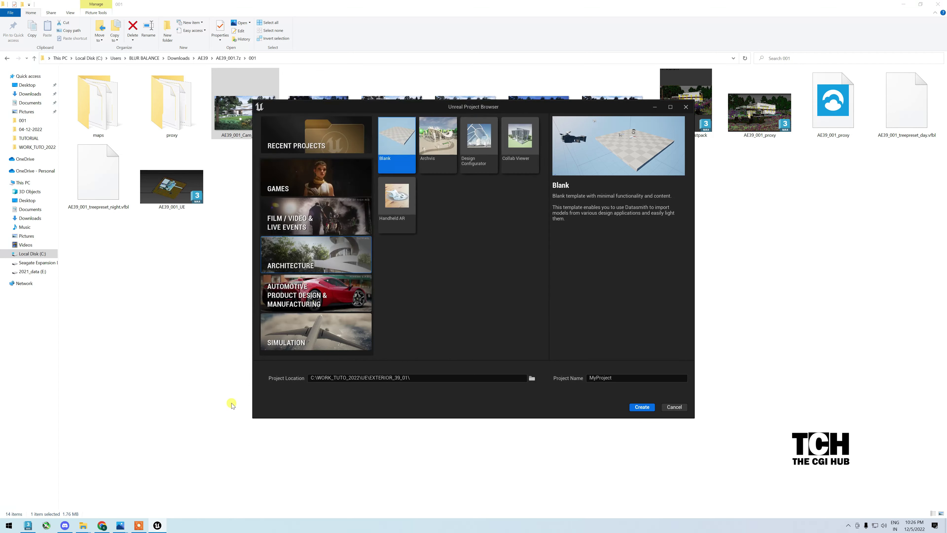
# Name the project EXT_39_001_SCENE and create it.
pyautogui.doubleClick(629, 378)
pyautogui.write('EXT')
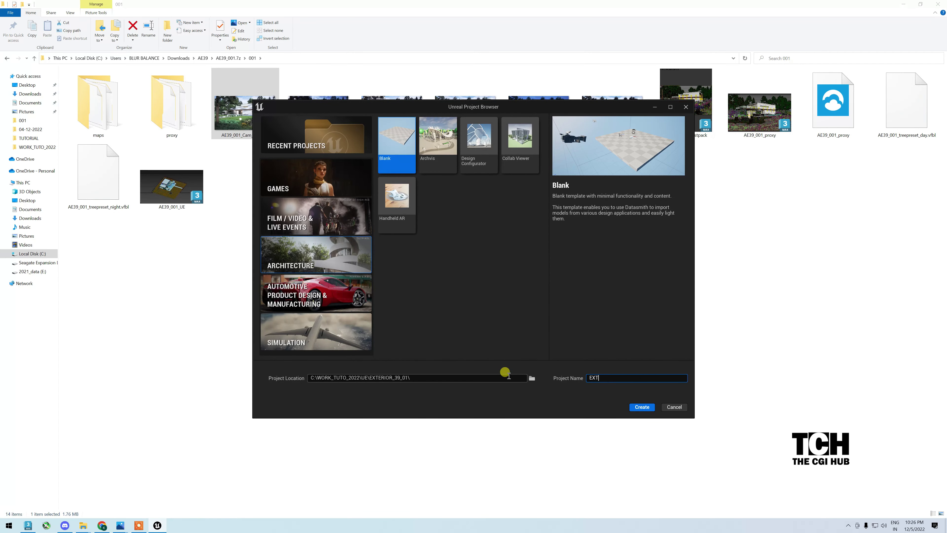
pyautogui.write('ERIOR')
pyautogui.write('_')
pyautogui.write('39_')
pyautogui.write('001_')
pyautogui.write('SCE')
pyautogui.write('NE')
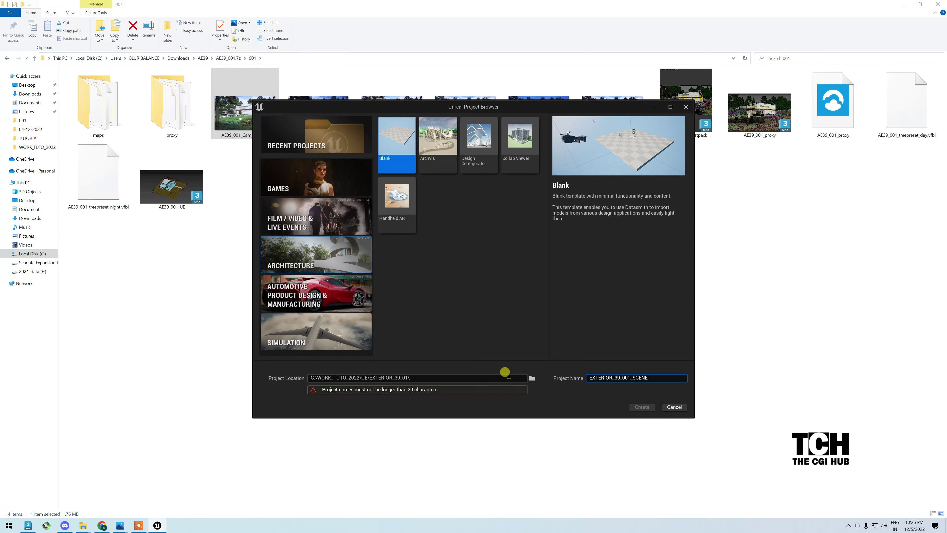
pyautogui.press('Left')
pyautogui.press('Left')
pyautogui.press('BackSpace')
pyautogui.press('BackSpace')
pyautogui.press('BackSpace')
pyautogui.press('BackSpace')
pyautogui.press('BackSpace')
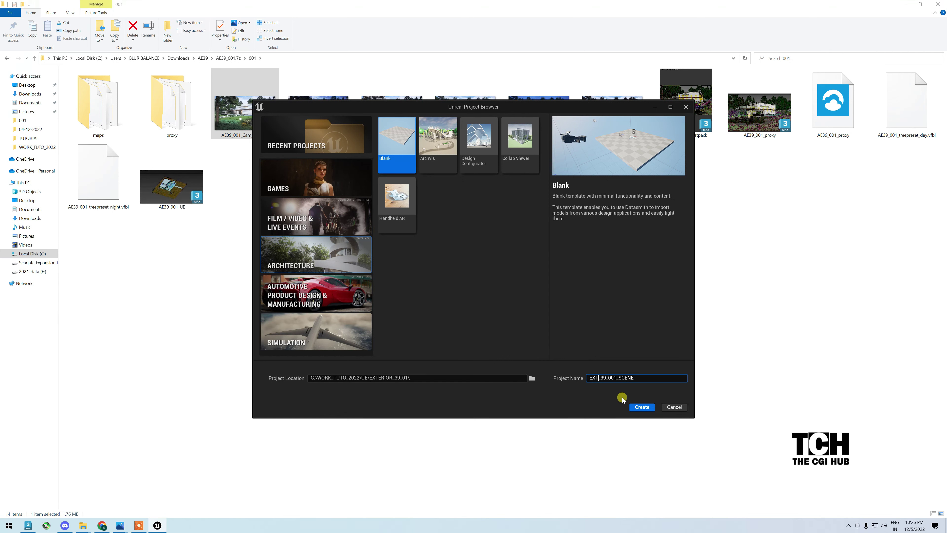
pyautogui.click(638, 408)
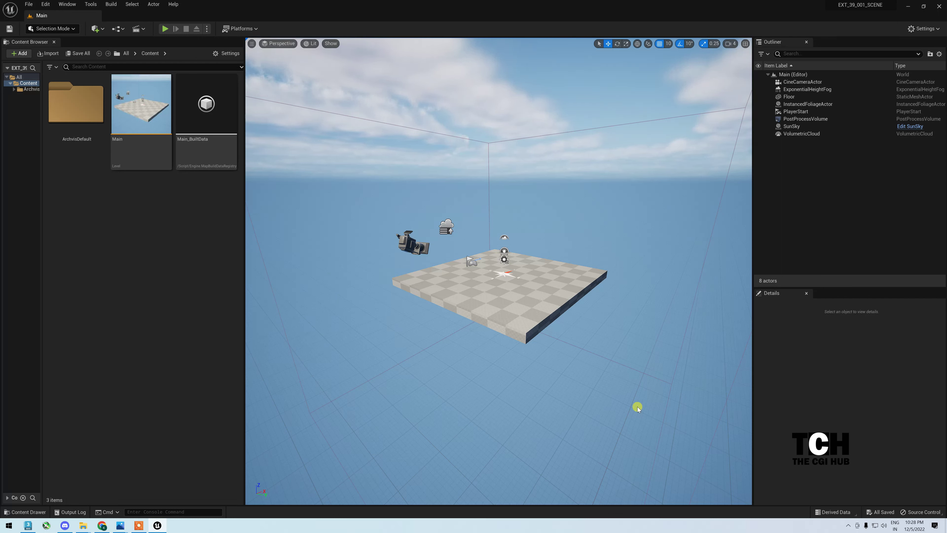
pyautogui.moveTo(584, 382)
pyautogui.mouseDown(button='right')
pyautogui.moveTo(583, 336)
pyautogui.moveTo(584, 411)
pyautogui.moveTo(583, 354)
pyautogui.moveTo(583, 391)
pyautogui.moveTo(583, 366)
pyautogui.mouseUp(button='right')
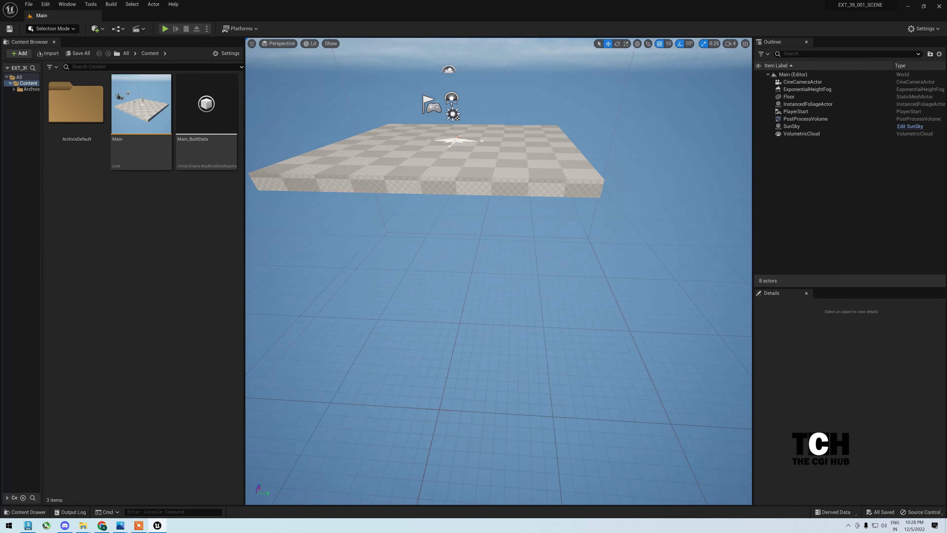
pyautogui.moveTo(583, 365); pyautogui.dragTo(584, 373, button='right')
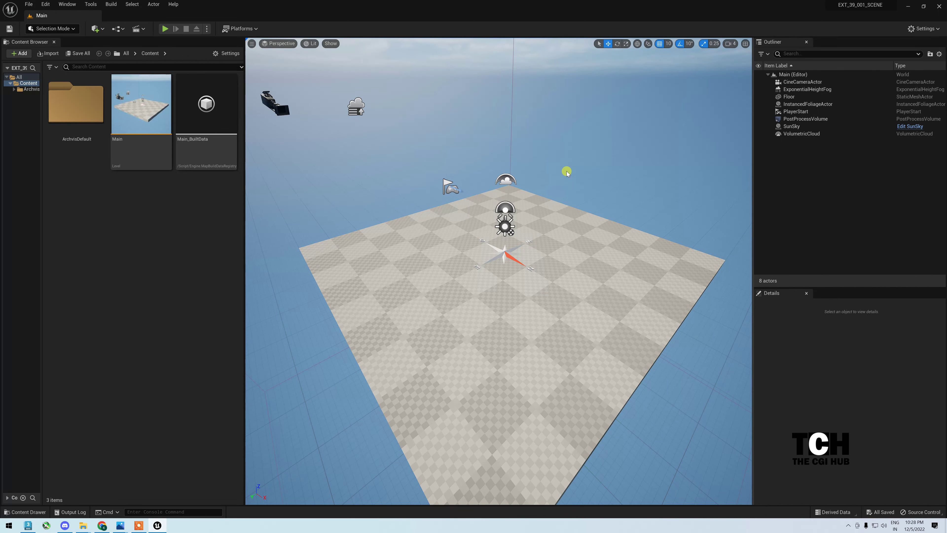
pyautogui.moveTo(548, 160)
pyautogui.mouseDown(button='right')
pyautogui.moveTo(548, 149)
pyautogui.moveTo(548, 261)
pyautogui.moveTo(548, 149)
pyautogui.moveTo(634, 134)
pyautogui.moveTo(634, 262)
pyautogui.moveTo(634, 168)
pyautogui.moveTo(615, 175)
pyautogui.mouseUp(button='right')
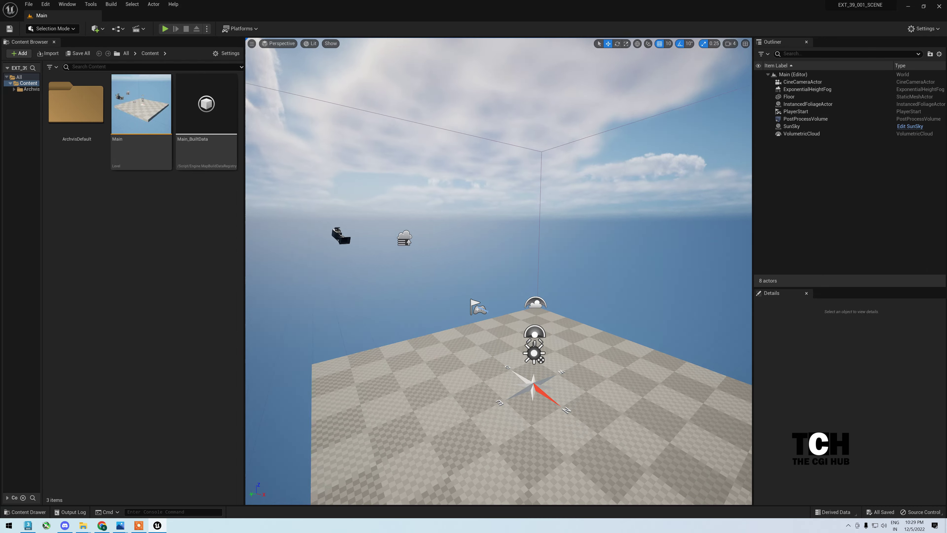
pyautogui.moveTo(498, 261); pyautogui.dragTo(498, 239, button='right')
pyautogui.scroll(-10, 498, 271)
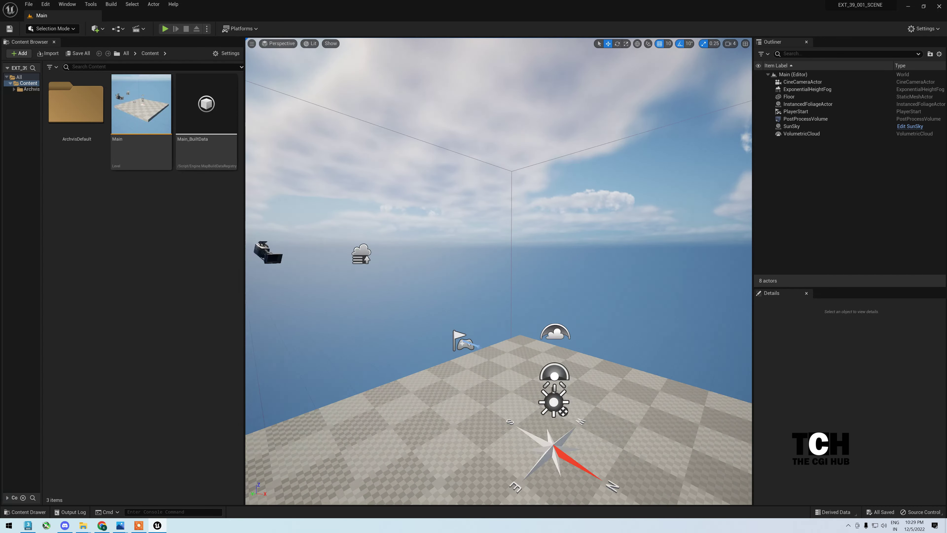
pyautogui.moveTo(498, 261); pyautogui.dragTo(428, 257, button='right')
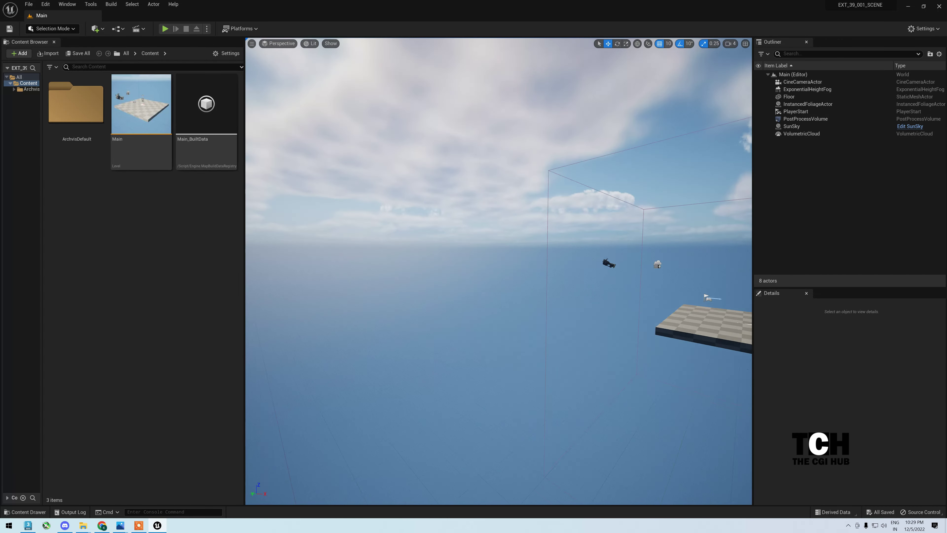
pyautogui.moveTo(498, 261); pyautogui.dragTo(559, 261, button='right')
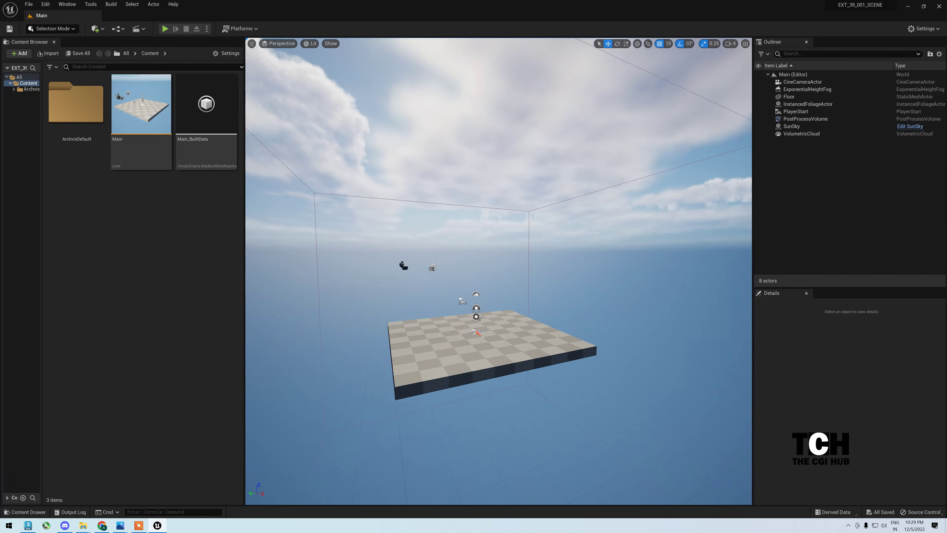
pyautogui.scroll(10, 499, 271)
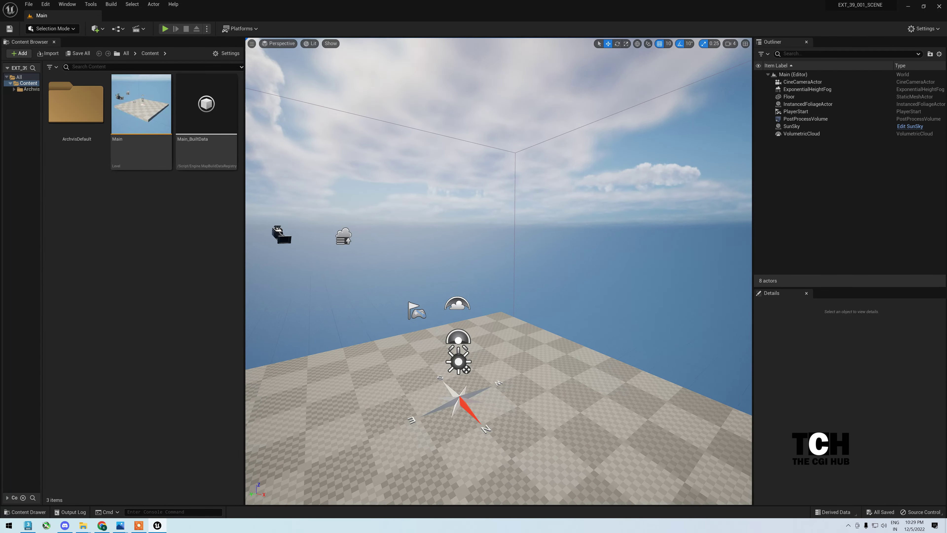
pyautogui.scroll(-8, 498, 271)
pyautogui.moveTo(498, 272); pyautogui.dragTo(466, 271, button='right')
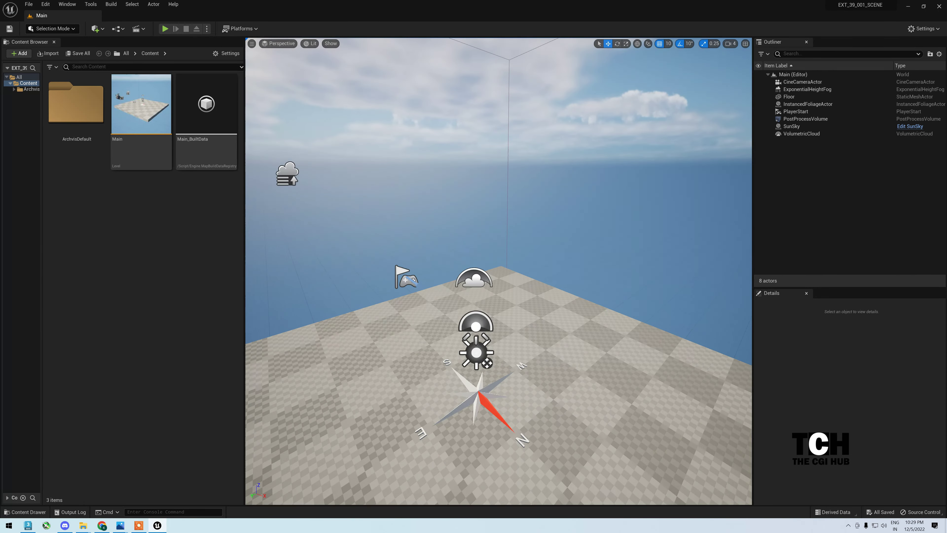
pyautogui.scroll(-5, 498, 271)
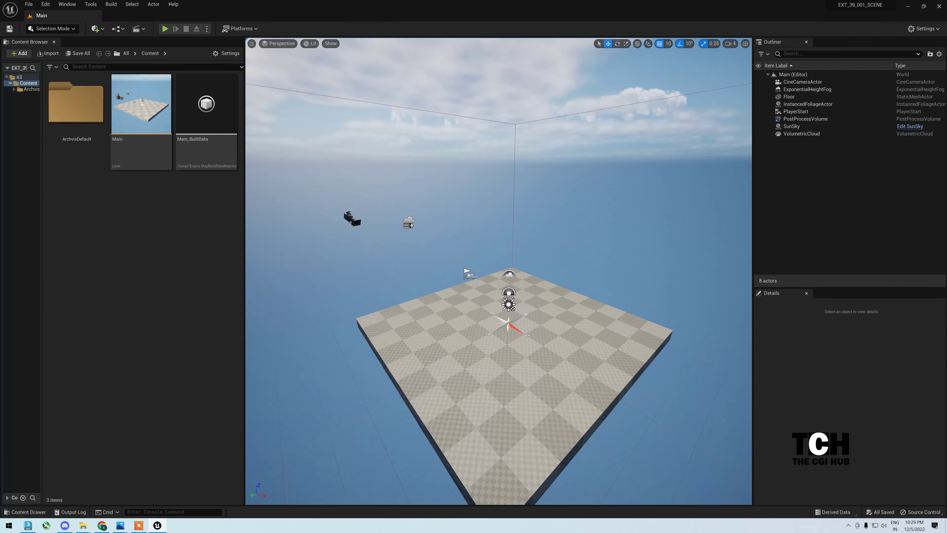
pyautogui.scroll(-3, 498, 272)
pyautogui.scroll(6, 498, 272)
pyautogui.scroll(1, 498, 271)
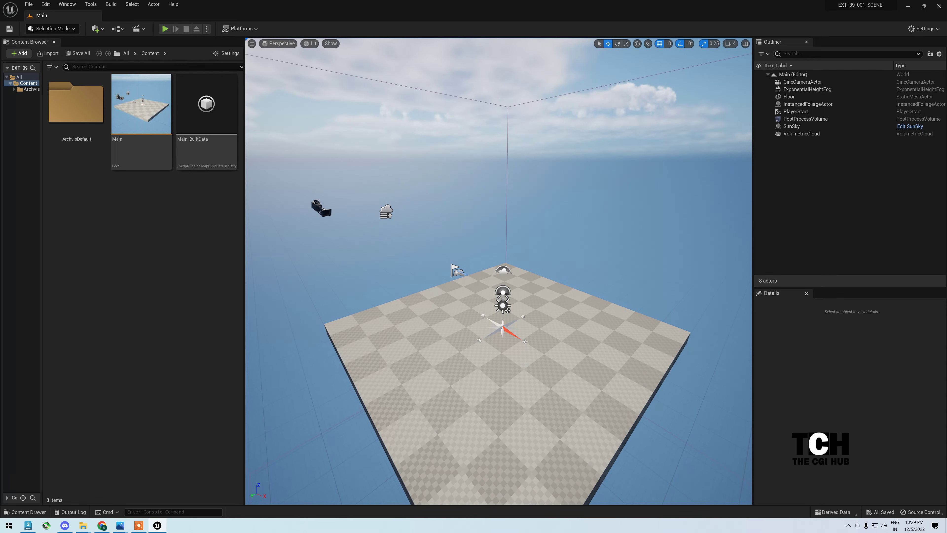
pyautogui.scroll(1, 498, 271)
pyautogui.scroll(2, 498, 271)
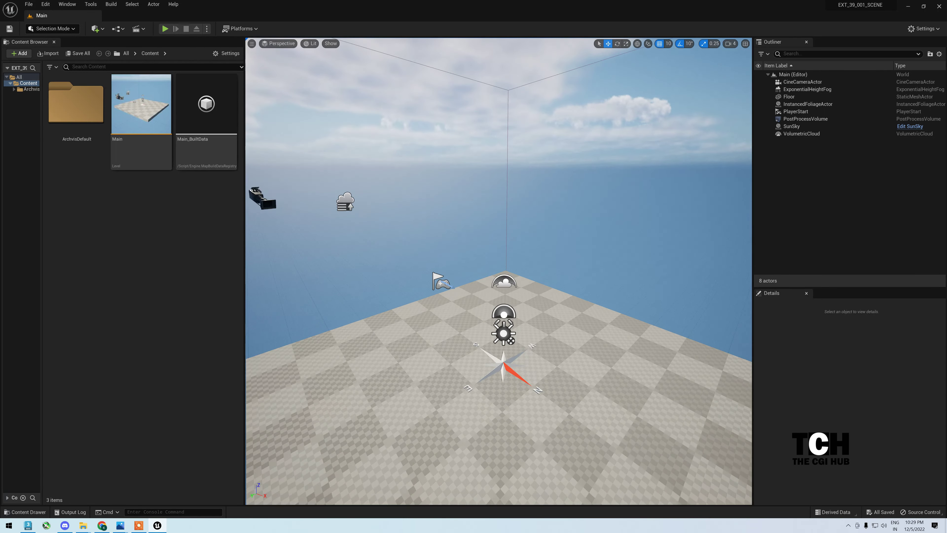
pyautogui.scroll(2, 498, 272)
pyautogui.scroll(-3, 498, 272)
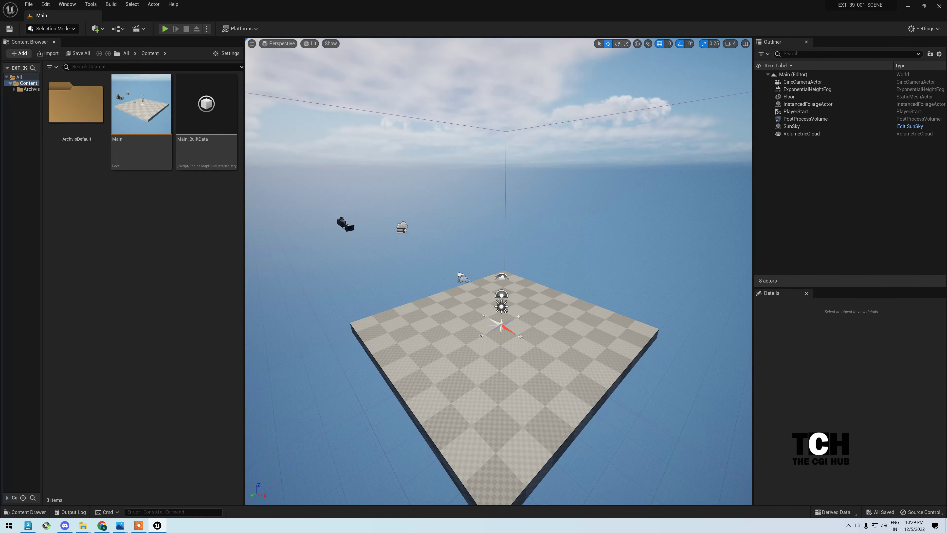
pyautogui.scroll(1, 498, 271)
pyautogui.scroll(1, 498, 271)
pyautogui.moveTo(498, 271)
pyautogui.mouseDown(button='middle')
pyautogui.moveTo(442, 271)
pyautogui.moveTo(617, 271)
pyautogui.mouseUp(button='middle')
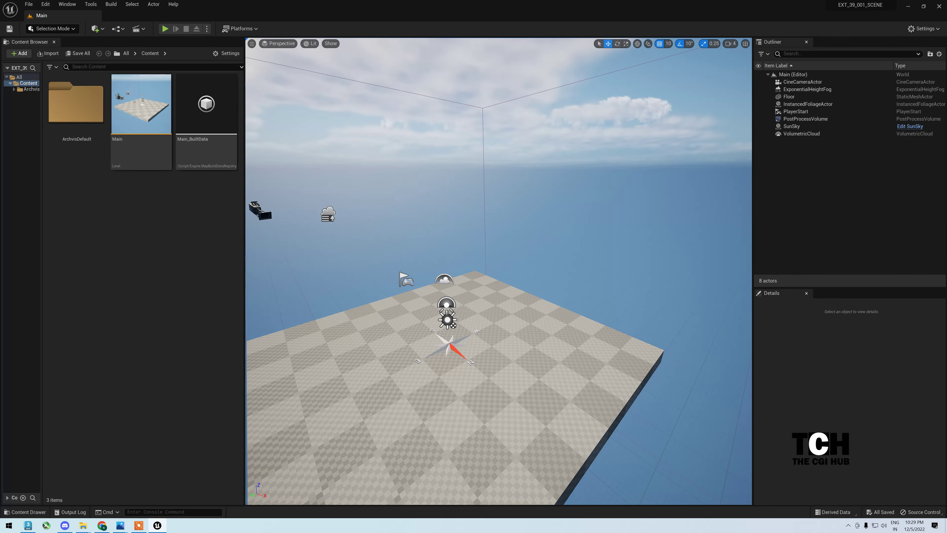
pyautogui.moveTo(498, 272); pyautogui.dragTo(558, 271, button='middle')
pyautogui.scroll(2, 498, 271)
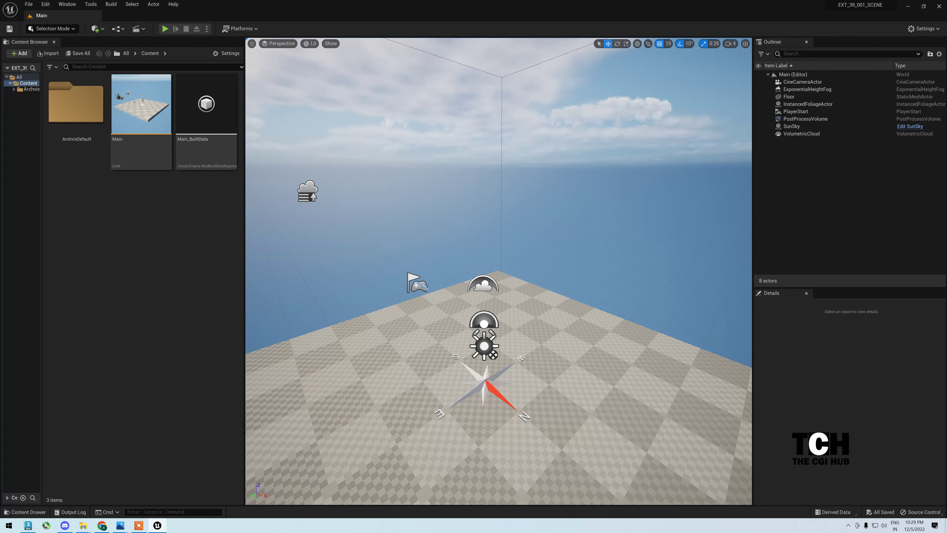
pyautogui.moveTo(499, 271); pyautogui.dragTo(498, 224, button='right')
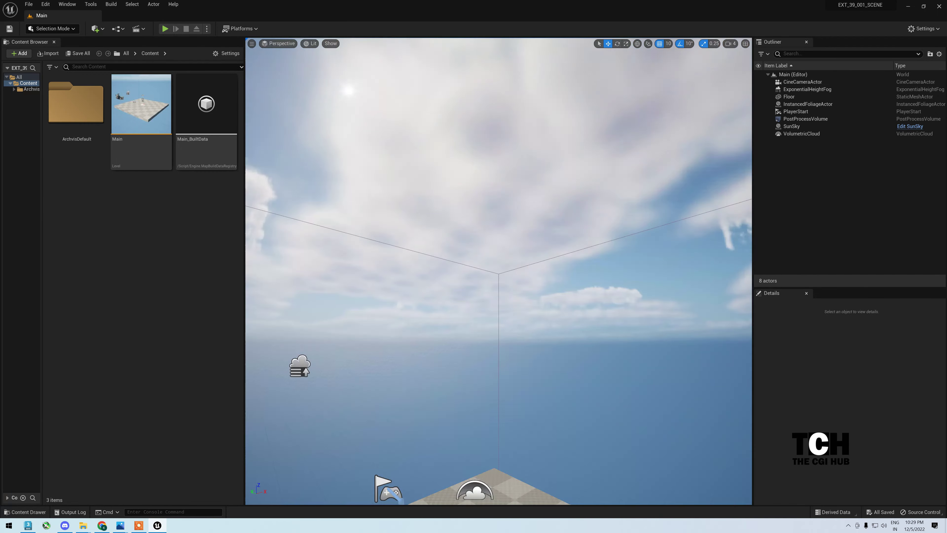
pyautogui.moveTo(498, 271)
pyautogui.mouseDown(button='right')
pyautogui.moveTo(498, 355)
pyautogui.moveTo(498, 299)
pyautogui.mouseUp(button='right')
pyautogui.scroll(-3, 543, 174)
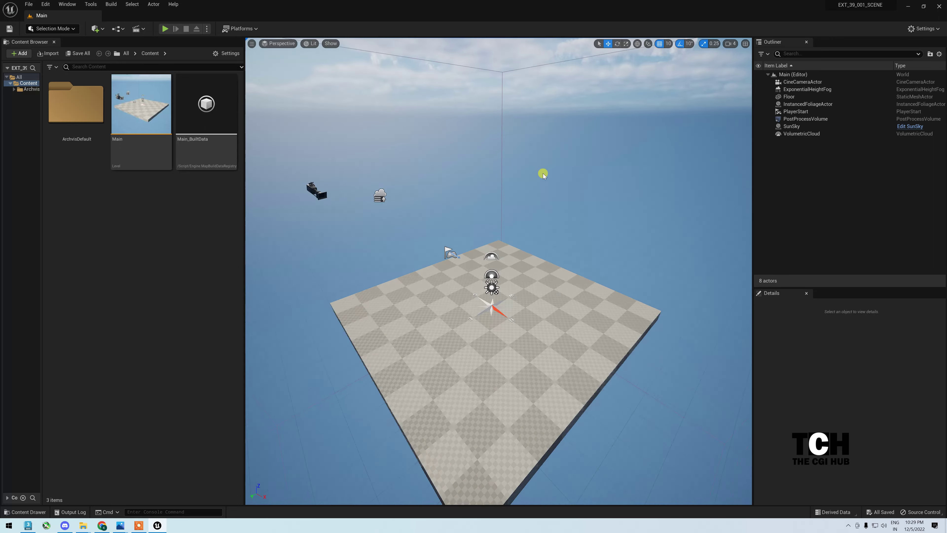
pyautogui.scroll(3, 543, 173)
pyautogui.scroll(-3, 529, 194)
pyautogui.scroll(-1, 521, 208)
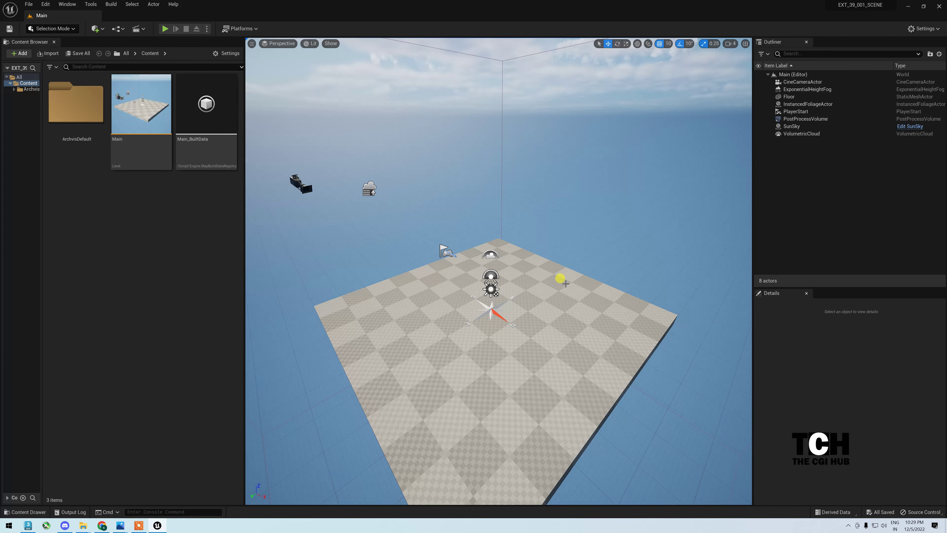
pyautogui.click(565, 283)
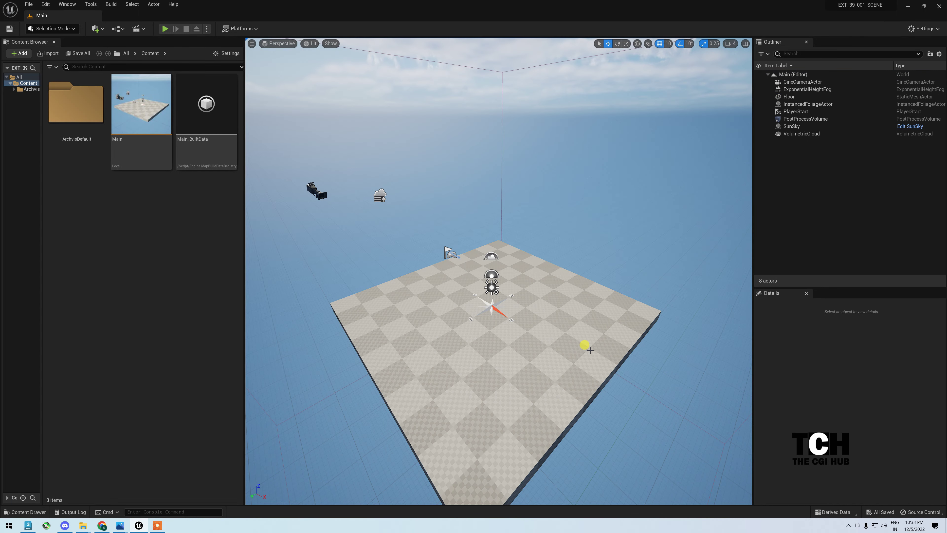
pyautogui.moveTo(613, 306); pyautogui.dragTo(619, 306)
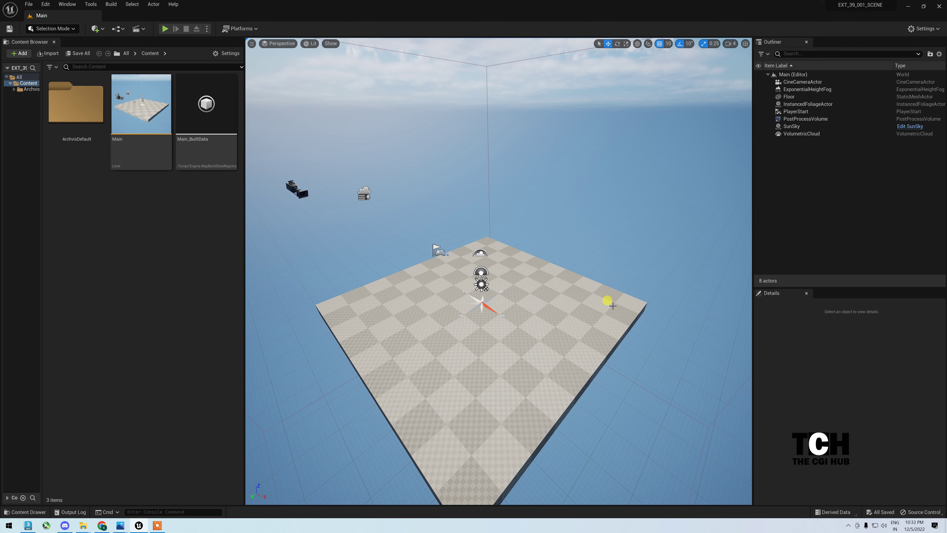
pyautogui.moveTo(517, 332); pyautogui.dragTo(524, 300)
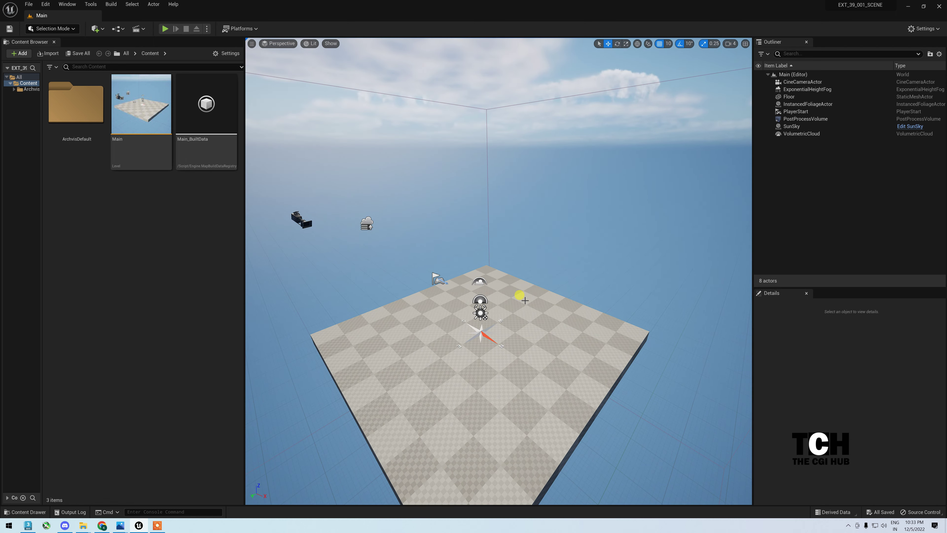
pyautogui.moveTo(524, 301)
pyautogui.mouseDown()
pyautogui.moveTo(525, 261)
pyautogui.moveTo(528, 276)
pyautogui.mouseUp()
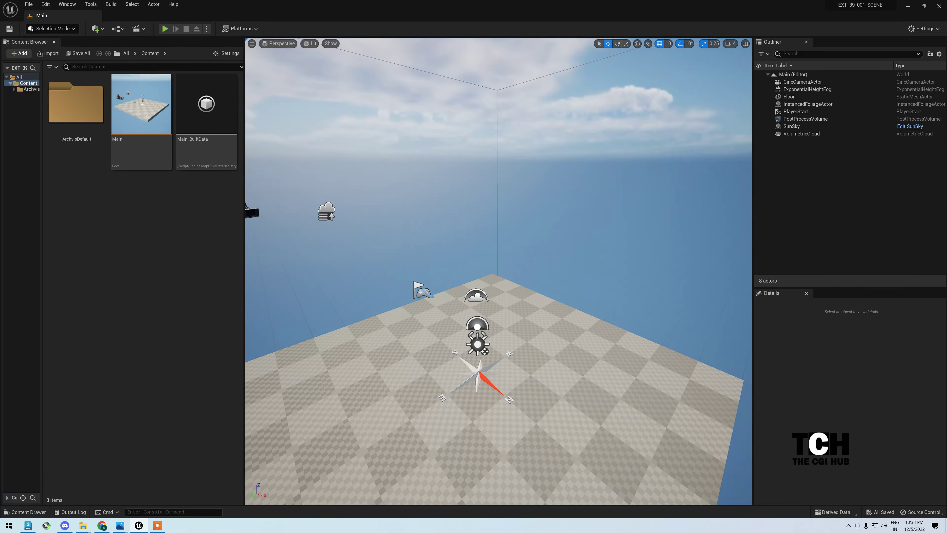
pyautogui.moveTo(528, 276); pyautogui.dragTo(528, 261, button='right')
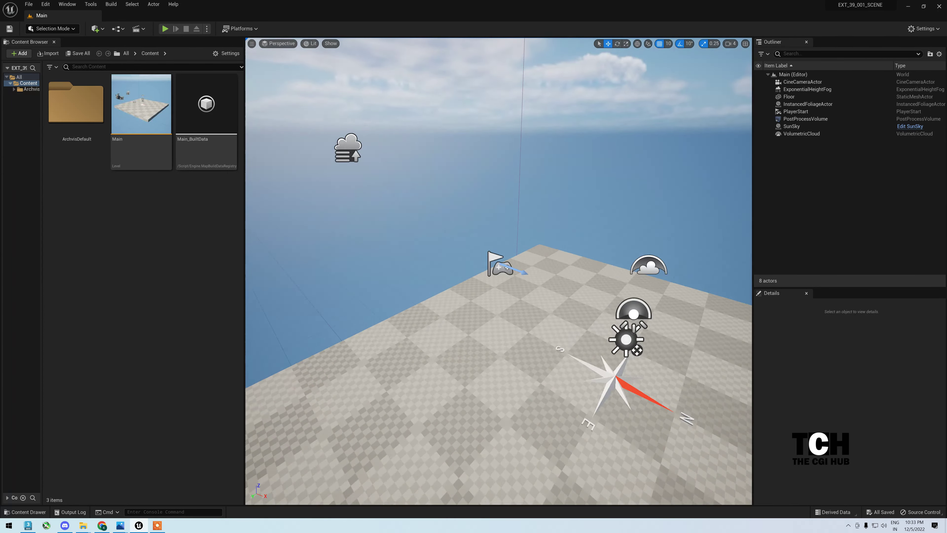
pyautogui.moveTo(528, 261)
pyautogui.mouseDown()
pyautogui.moveTo(530, 224)
pyautogui.moveTo(530, 242)
pyautogui.mouseUp()
# Widen the Content Browser folder tree and open the Content folder.
pyautogui.click(152, 243)
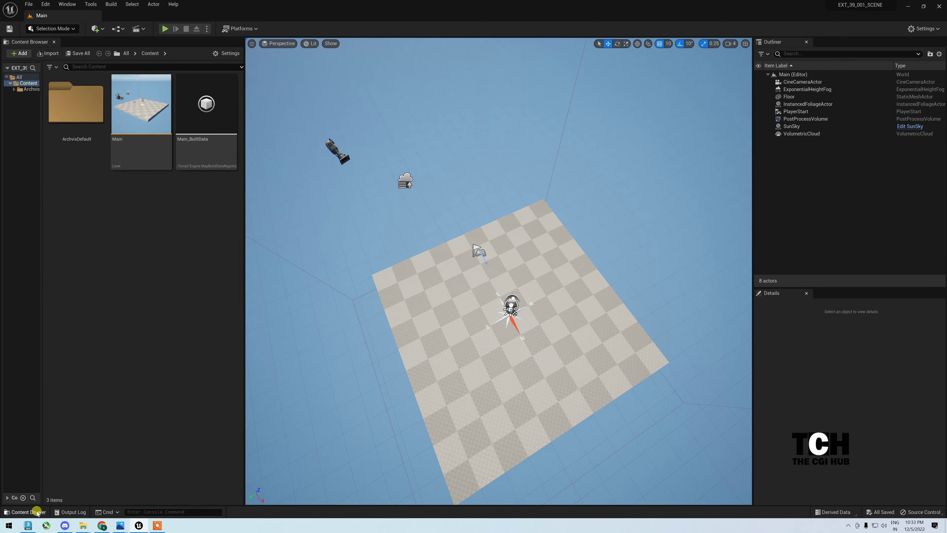
pyautogui.moveTo(41, 183); pyautogui.dragTo(80, 149)
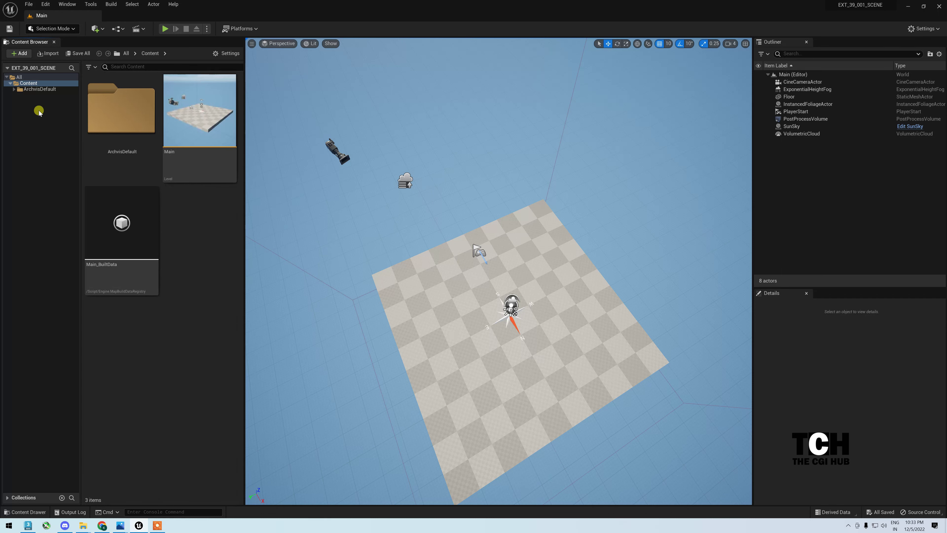
pyautogui.click(19, 77)
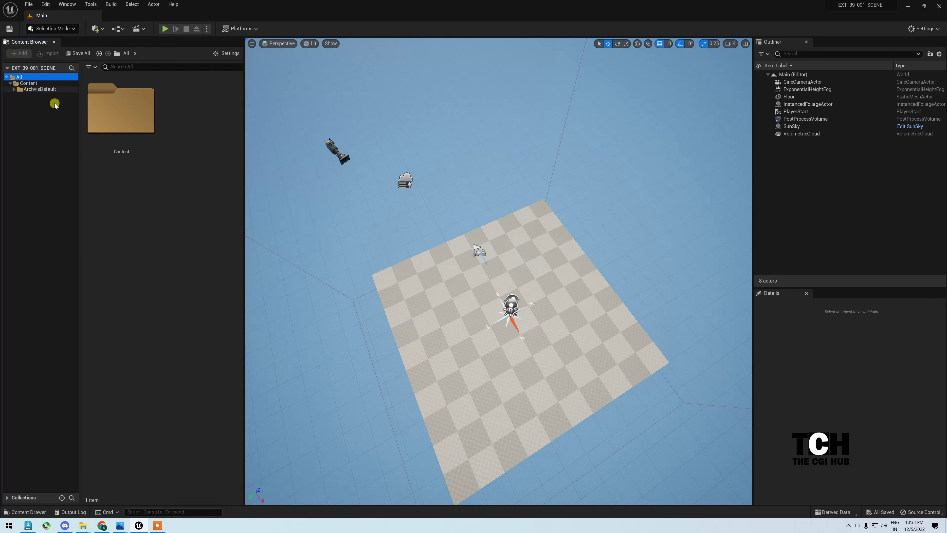
pyautogui.click(123, 110)
pyautogui.doubleClick(123, 110)
# Create a new folder named IMPORT in Content and open it.
pyautogui.rightClick(202, 241)
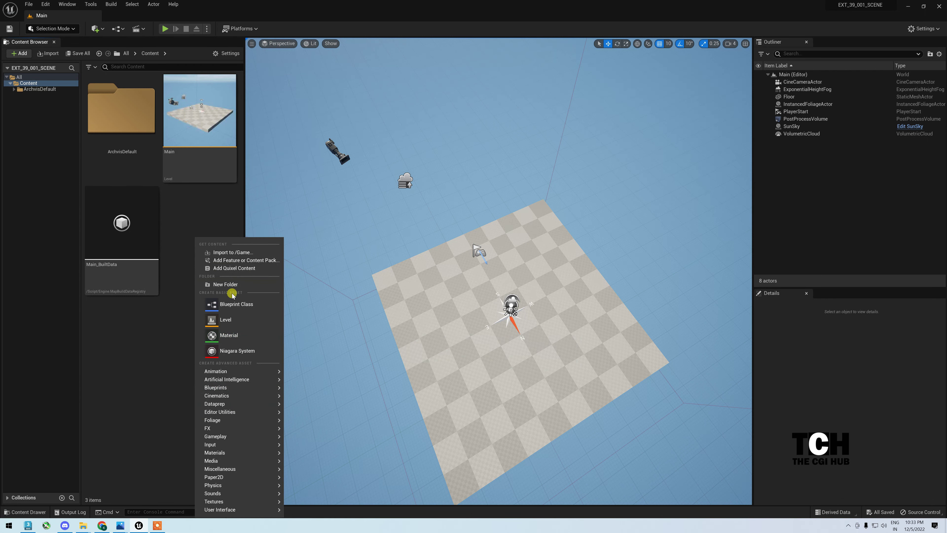
pyautogui.rightClick(182, 212)
pyautogui.click(225, 259)
pyautogui.write('IMPORT')
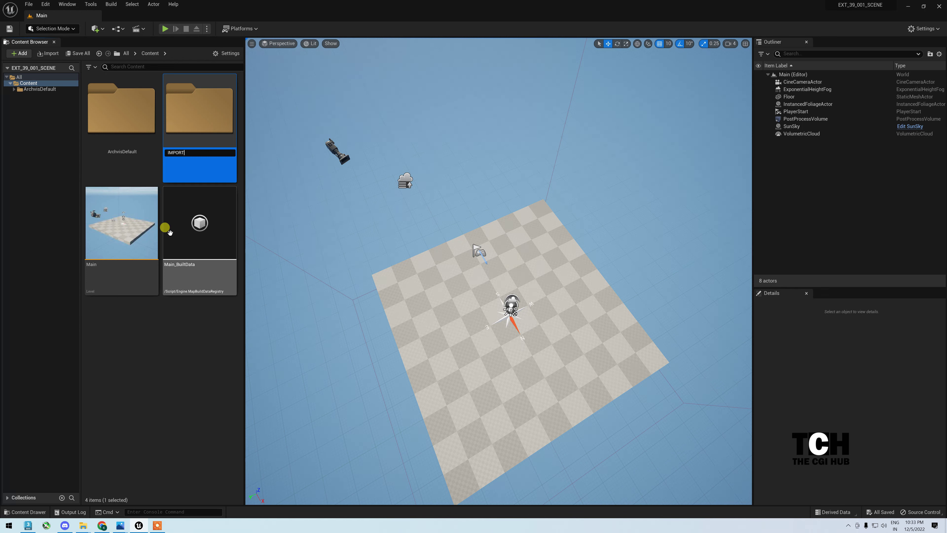
pyautogui.press('Return')
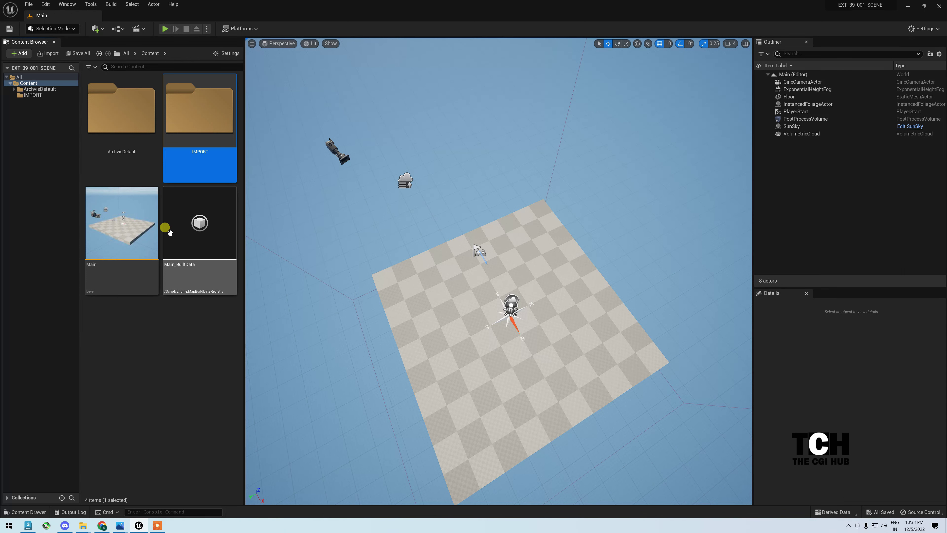
pyautogui.press('Return')
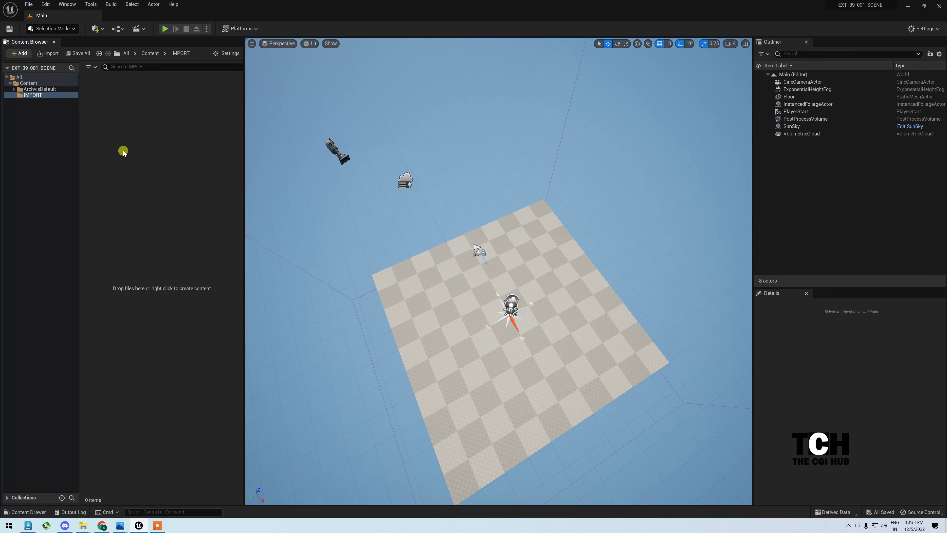
# Start an import into IMPORT, browse the file-type list, keep All Files, and cancel.
pyautogui.rightClick(124, 151)
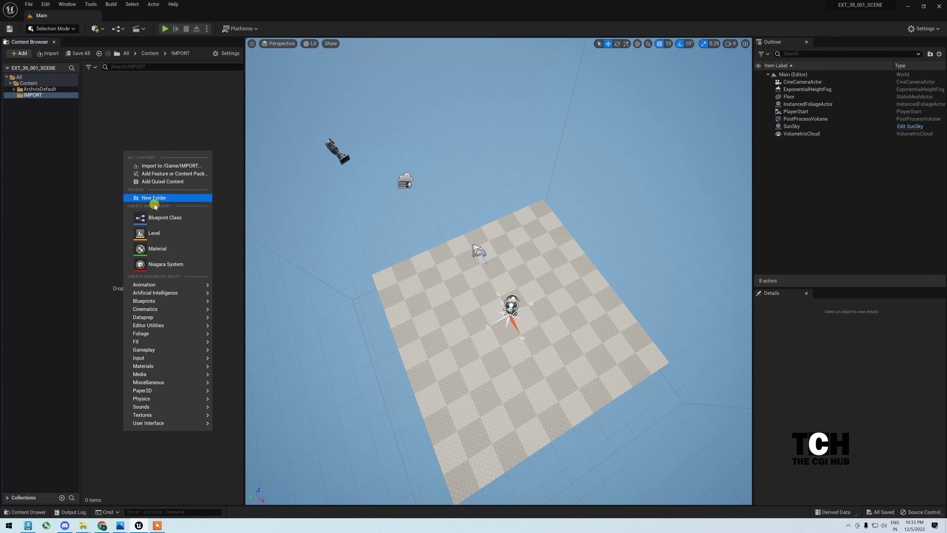
pyautogui.click(176, 166)
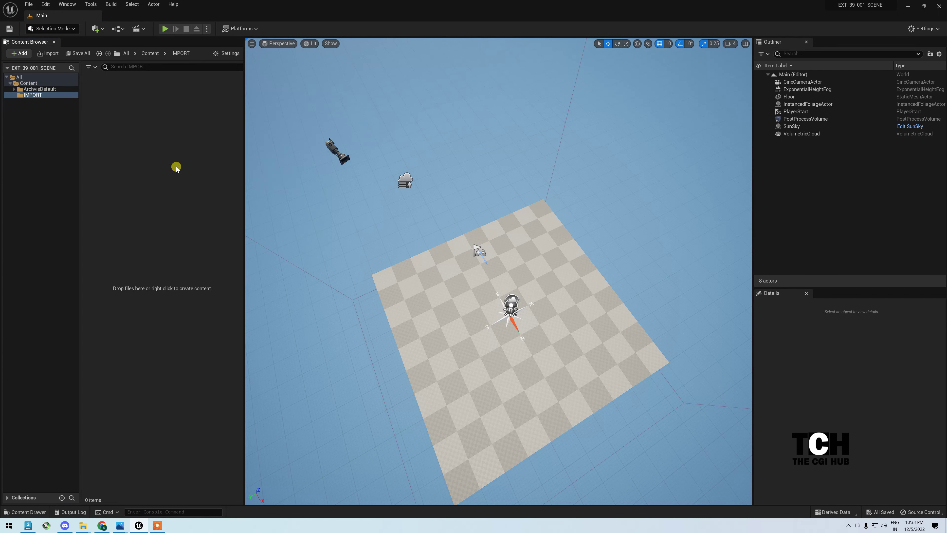
pyautogui.click(254, 200)
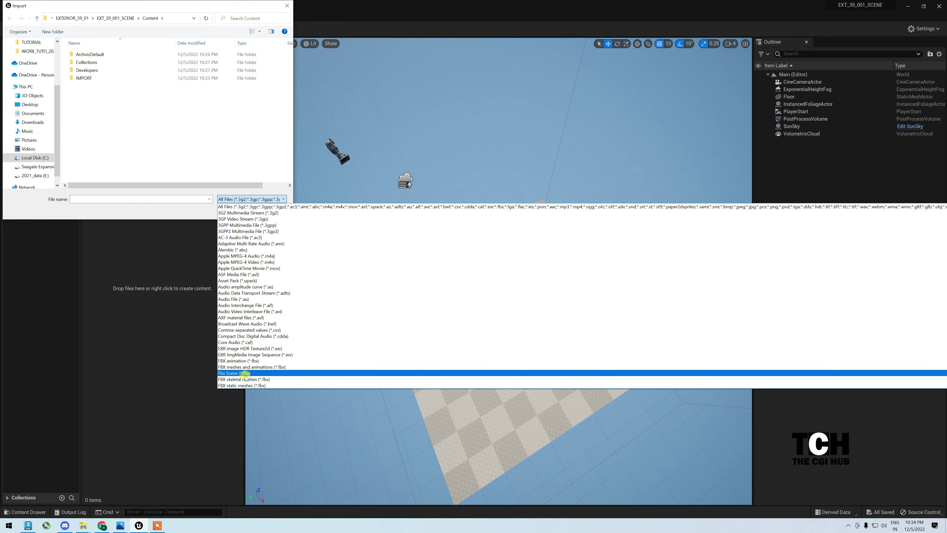
pyautogui.scroll(-2, 247, 386)
pyautogui.scroll(-2, 261, 354)
pyautogui.scroll(-2, 276, 299)
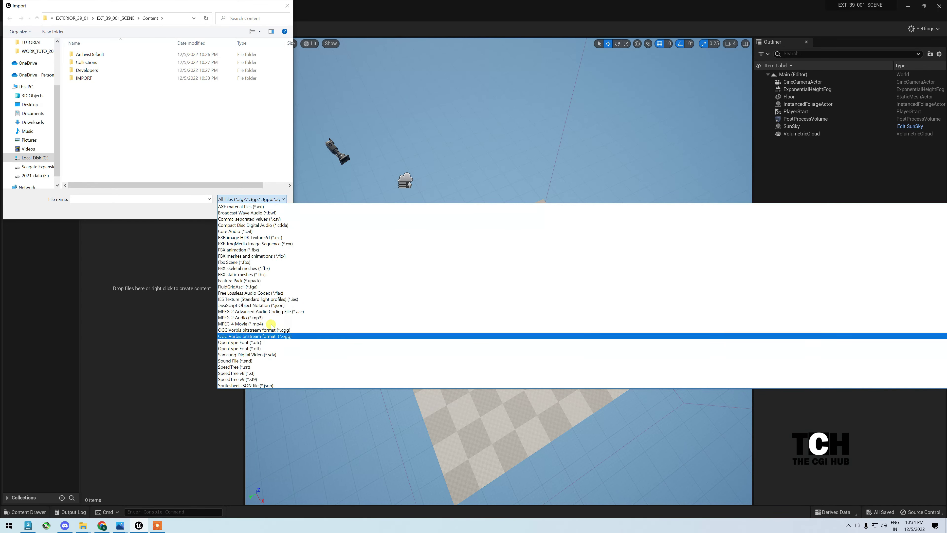
pyautogui.scroll(-5, 284, 365)
pyautogui.scroll(-5, 284, 364)
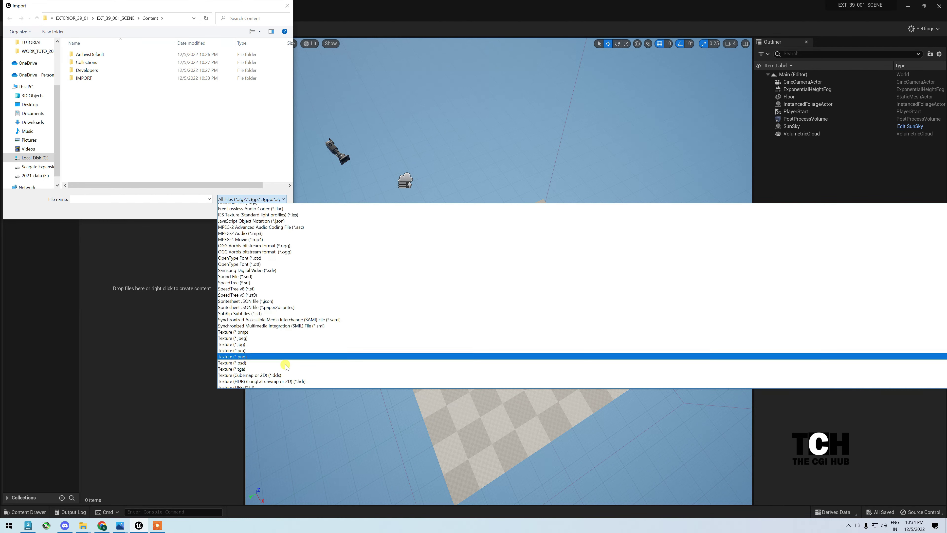
pyautogui.scroll(-5, 284, 364)
pyautogui.scroll(-1, 283, 364)
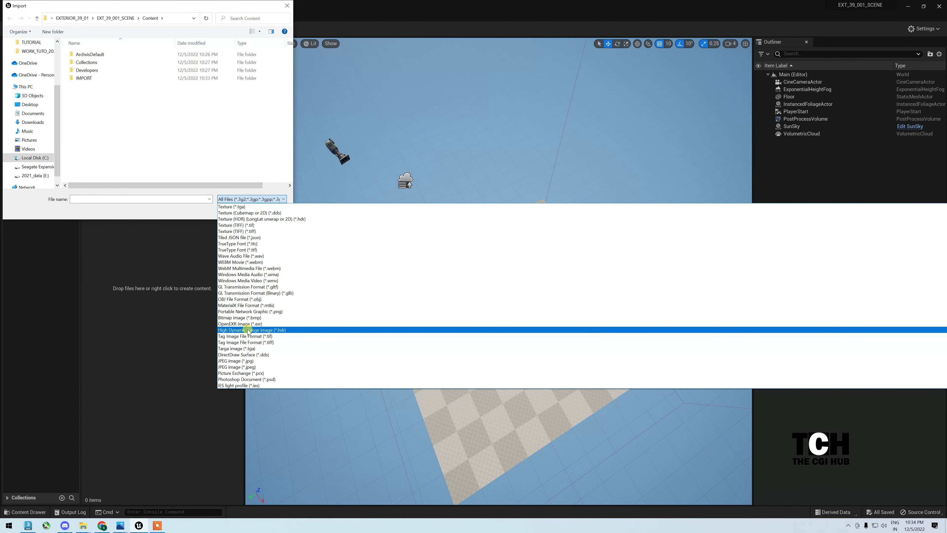
pyautogui.scroll(1, 255, 297)
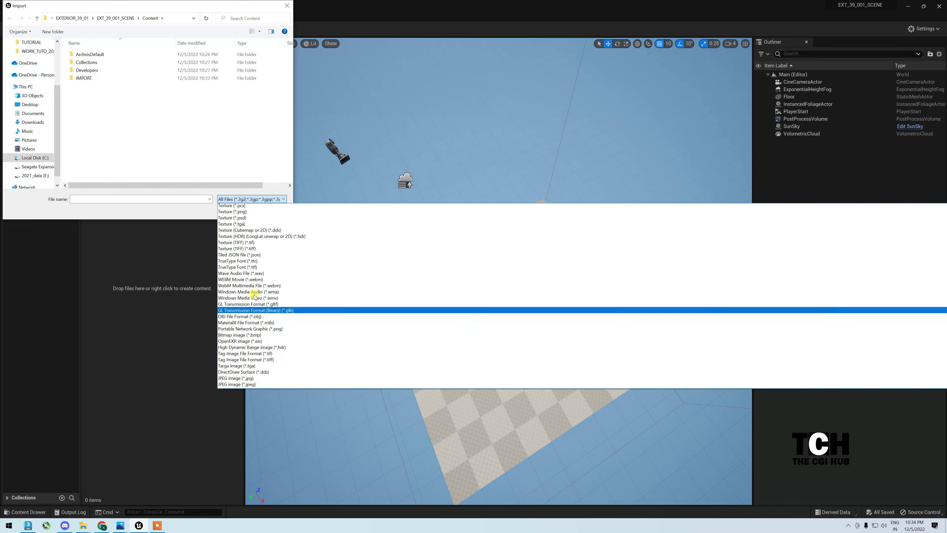
pyautogui.scroll(2, 255, 296)
pyautogui.scroll(3, 254, 297)
pyautogui.scroll(3, 255, 297)
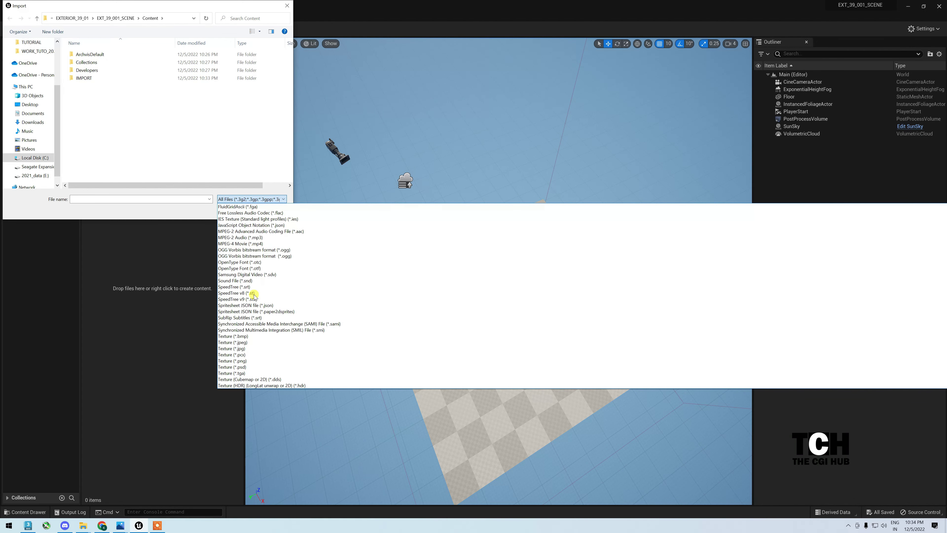
pyautogui.scroll(2, 254, 295)
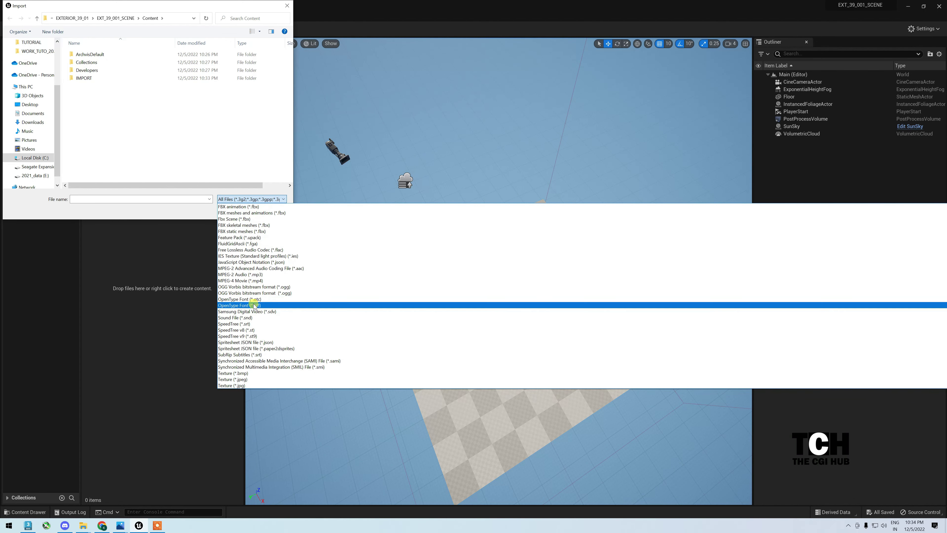
pyautogui.scroll(1, 255, 305)
pyautogui.scroll(1, 255, 305)
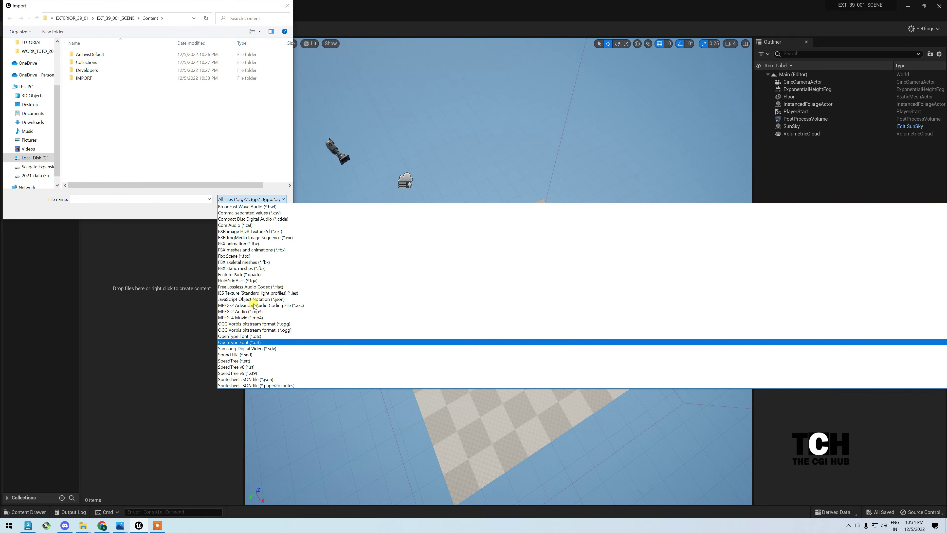
pyautogui.scroll(1, 255, 305)
pyautogui.scroll(2, 254, 305)
pyautogui.scroll(1, 255, 305)
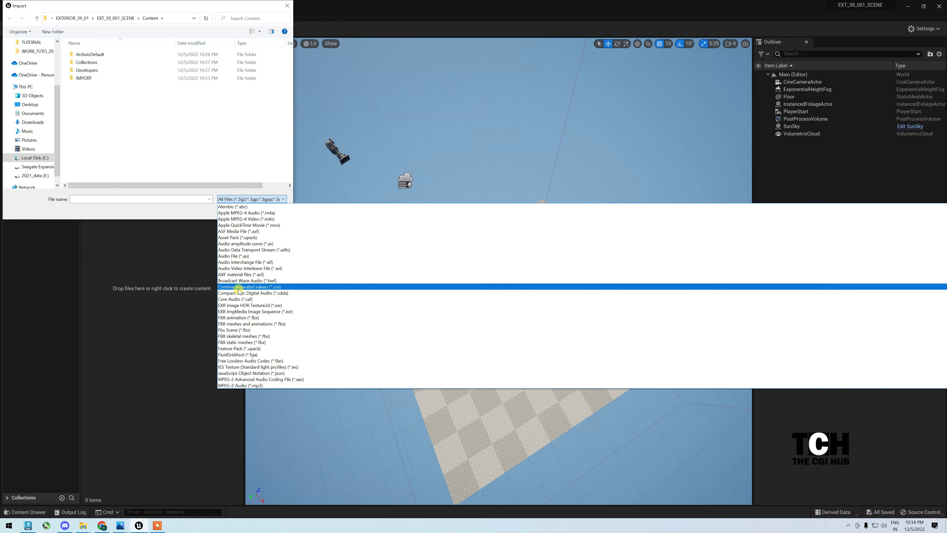
pyautogui.scroll(3, 246, 299)
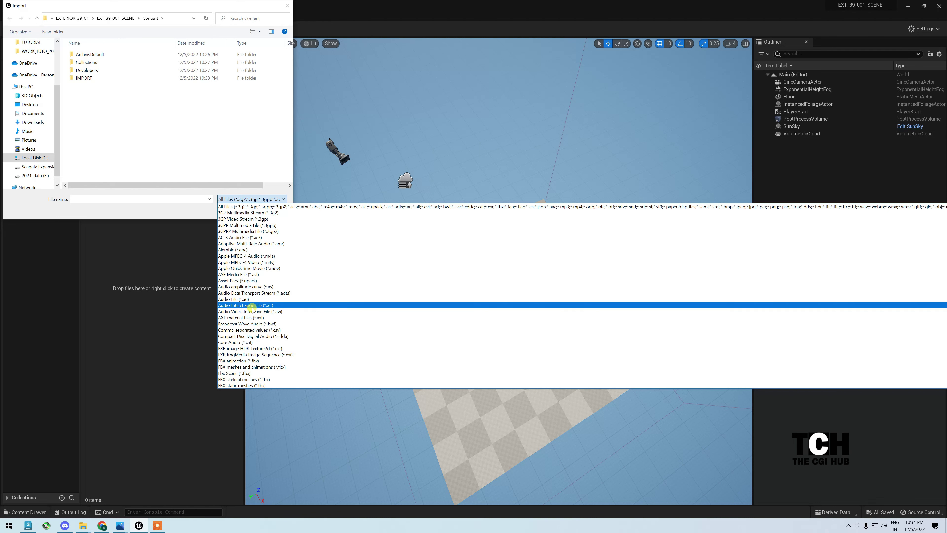
pyautogui.click(165, 138)
pyautogui.click(271, 210)
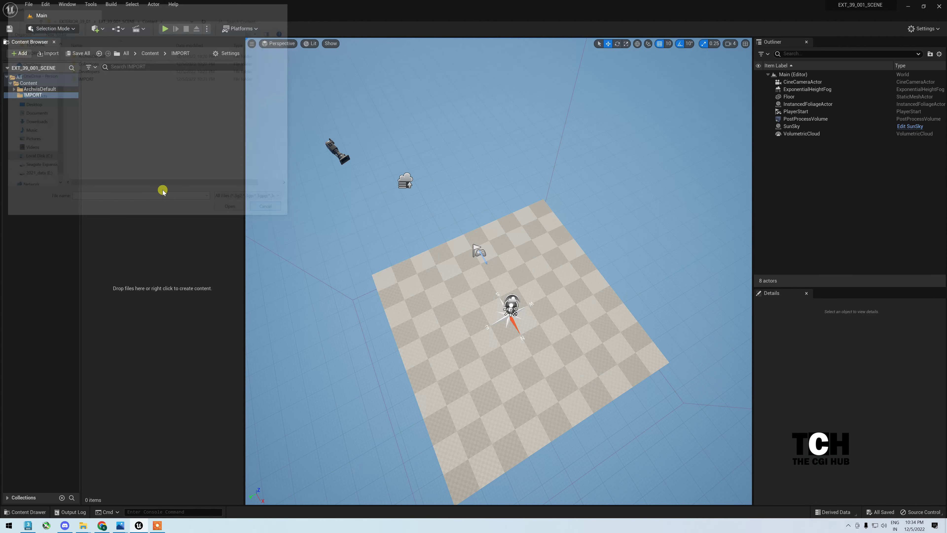
# Start a Datasmith File Import from Quick Add, then cancel the file picker.
pyautogui.click(104, 30)
pyautogui.moveTo(118, 89)
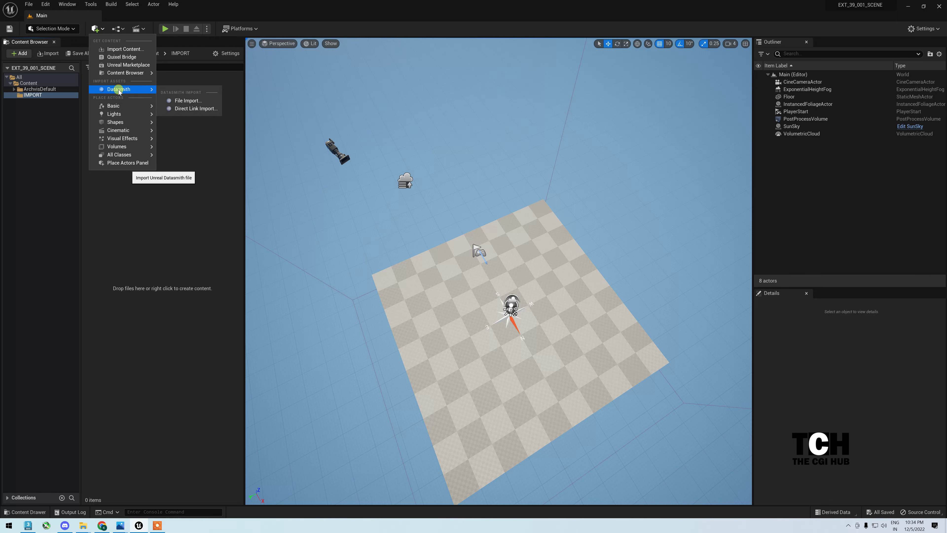
pyautogui.click(196, 102)
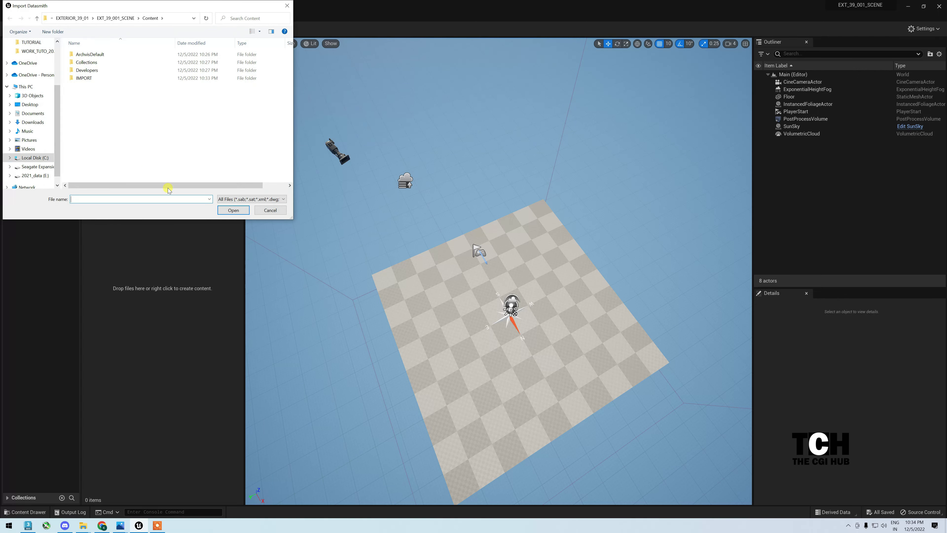
pyautogui.click(266, 208)
# Open the IMPORT folder's import dialog, check the file-type list, and cancel again.
pyautogui.rightClick(113, 156)
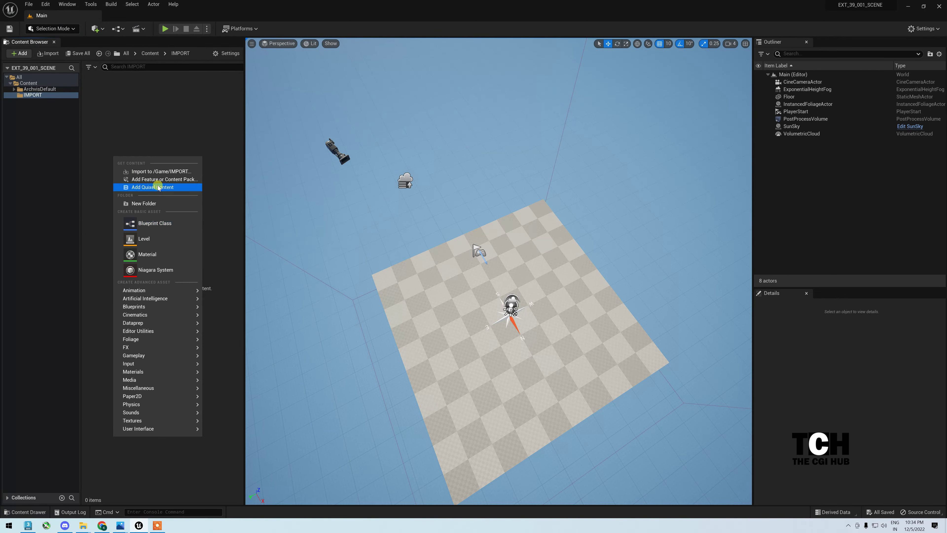
pyautogui.click(165, 171)
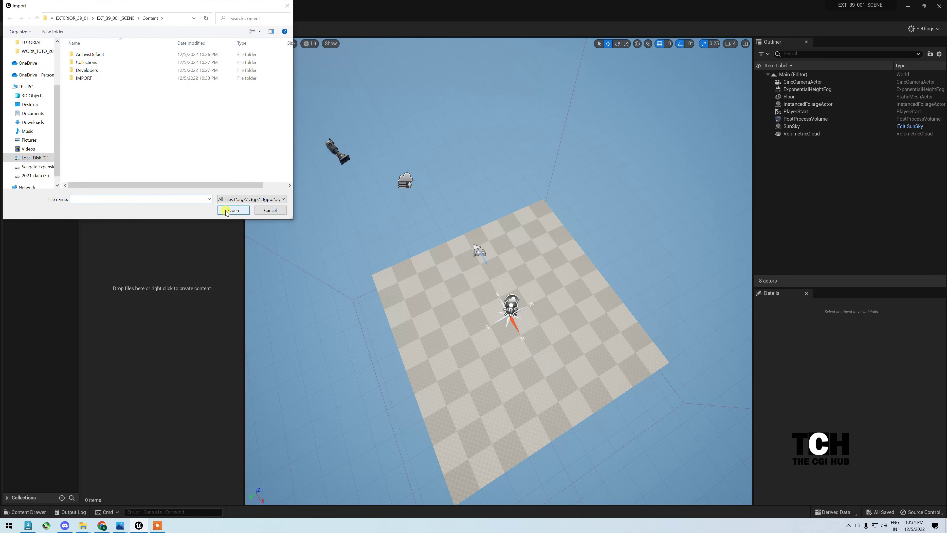
pyautogui.click(245, 199)
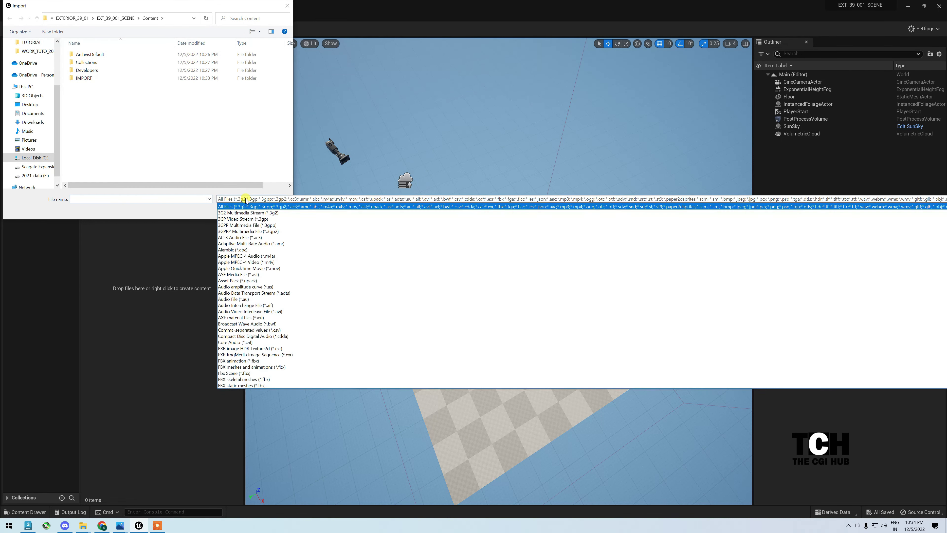
pyautogui.scroll(-5, 260, 262)
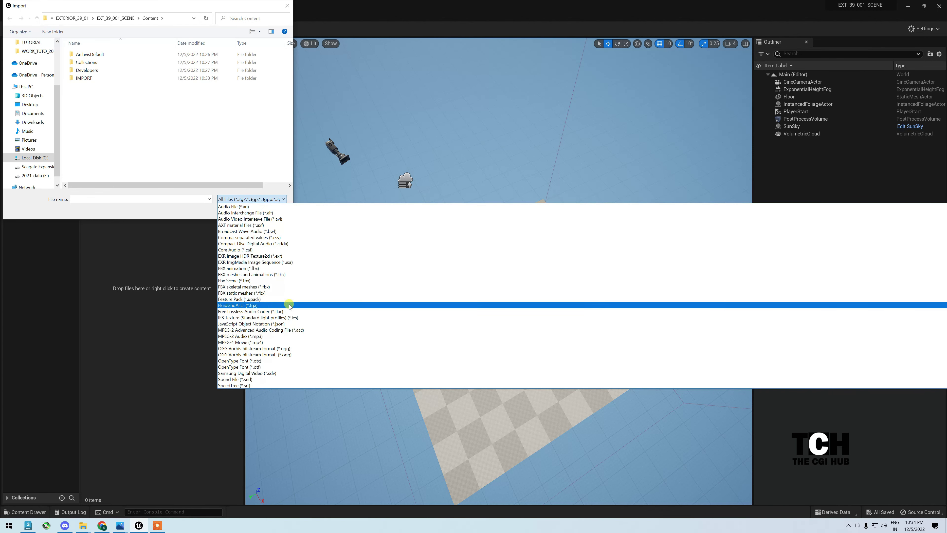
pyautogui.click(180, 254)
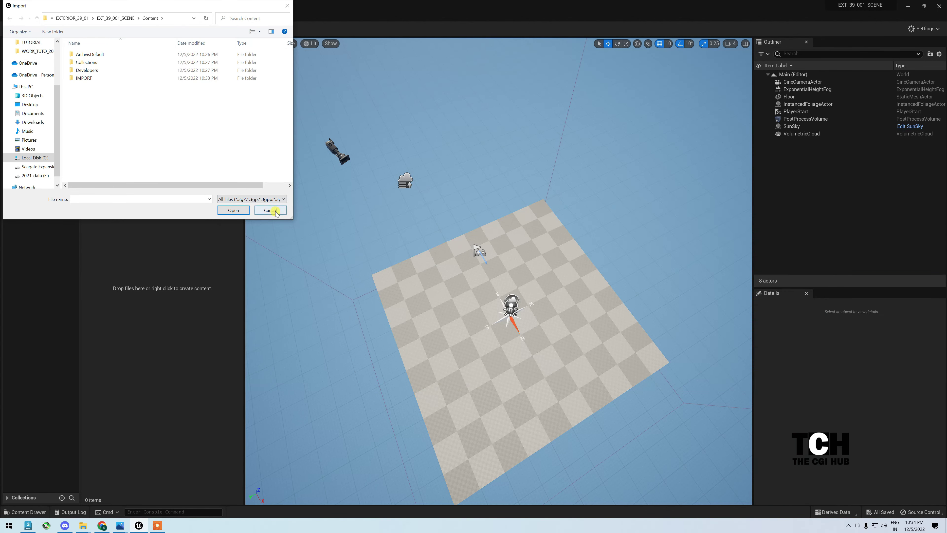
pyautogui.click(271, 209)
# Start a Datasmith File Import and navigate to C:\WORK_TUTO_2022\UE\EXTERIOR_39_01\EXPORT.
pyautogui.click(105, 28)
pyautogui.moveTo(127, 90)
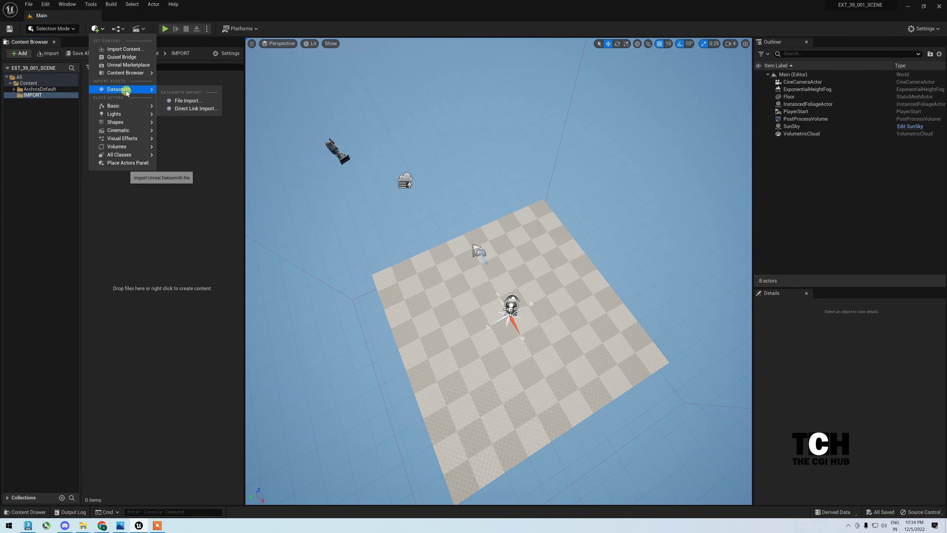
pyautogui.click(181, 99)
pyautogui.click(35, 158)
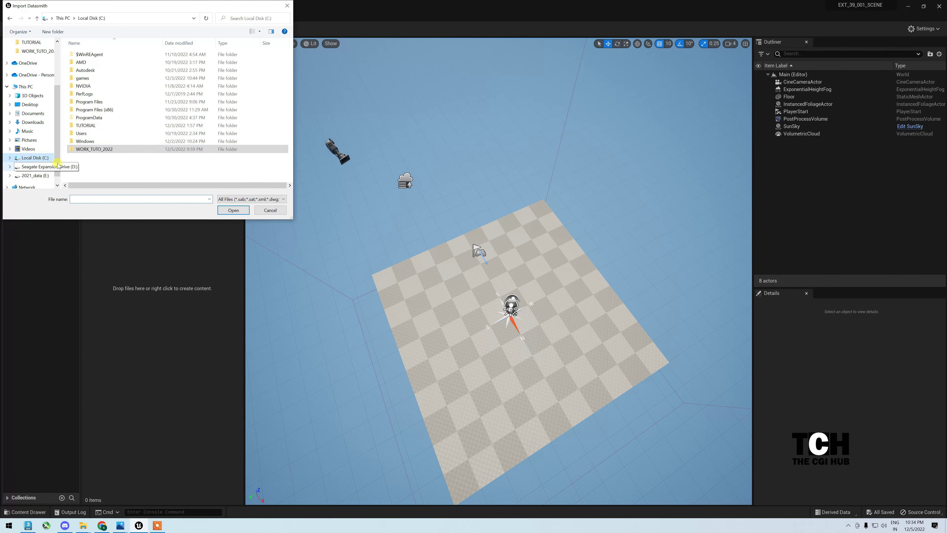
pyautogui.doubleClick(91, 149)
pyautogui.doubleClick(179, 107)
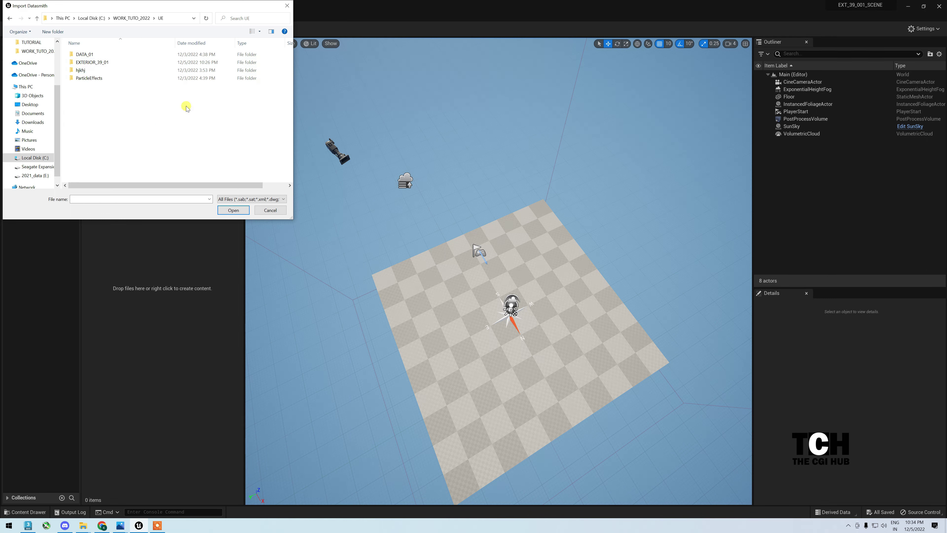
pyautogui.click(103, 63)
pyautogui.doubleClick(98, 62)
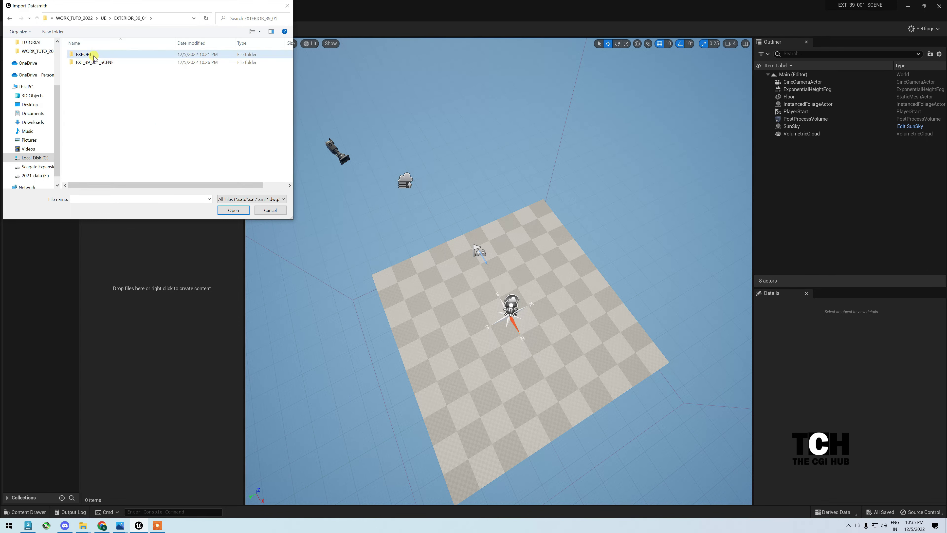
pyautogui.doubleClick(95, 55)
# Peek into GROUND_01_Assets, then select and open GROUND_01.udatasmith.
pyautogui.click(107, 78)
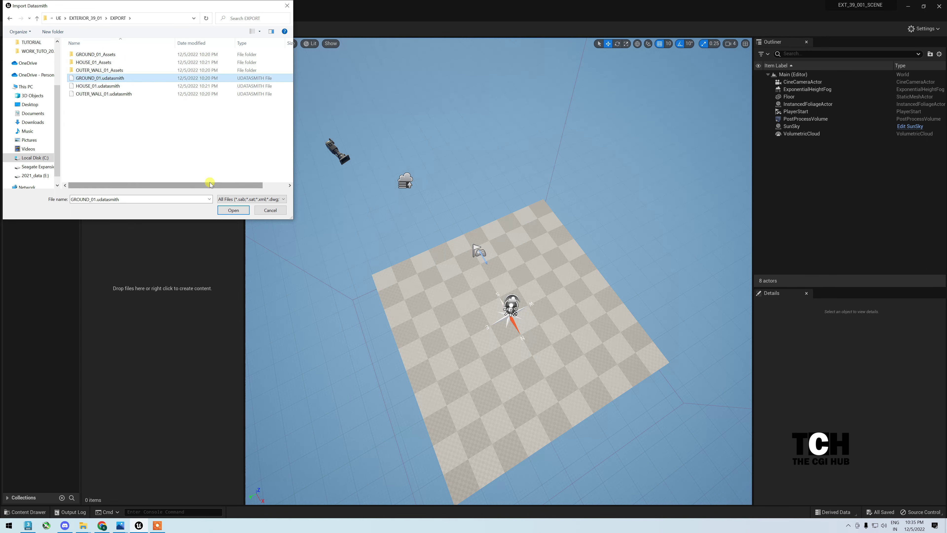
pyautogui.moveTo(209, 185); pyautogui.dragTo(273, 179)
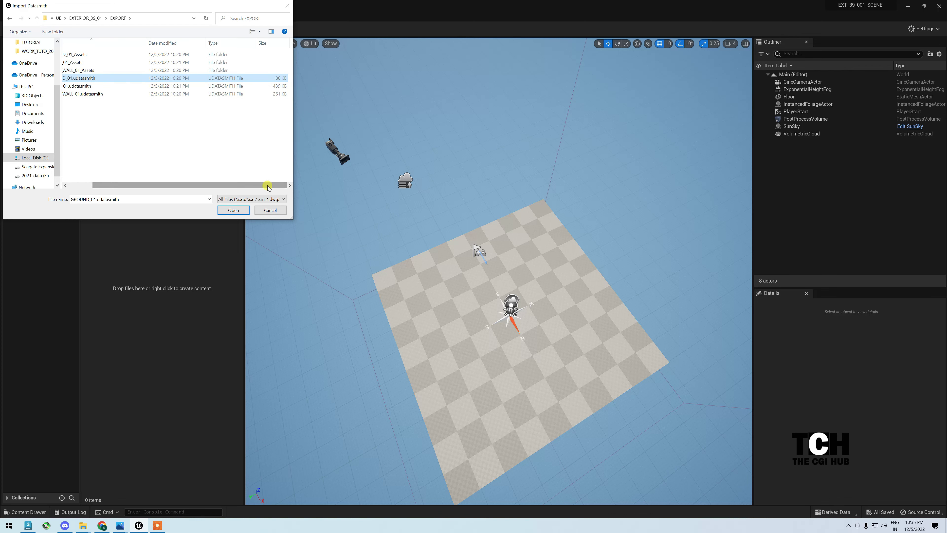
pyautogui.moveTo(259, 186); pyautogui.dragTo(198, 185)
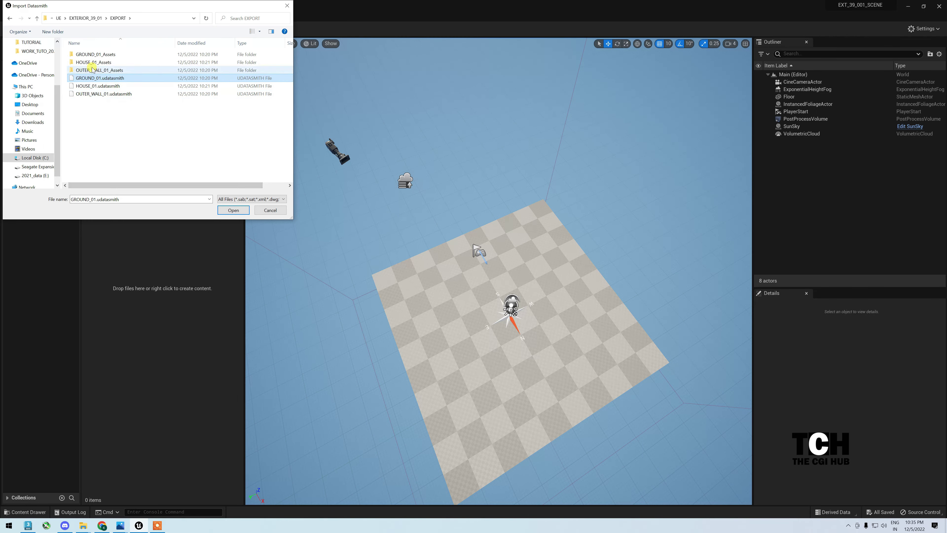
pyautogui.doubleClick(96, 54)
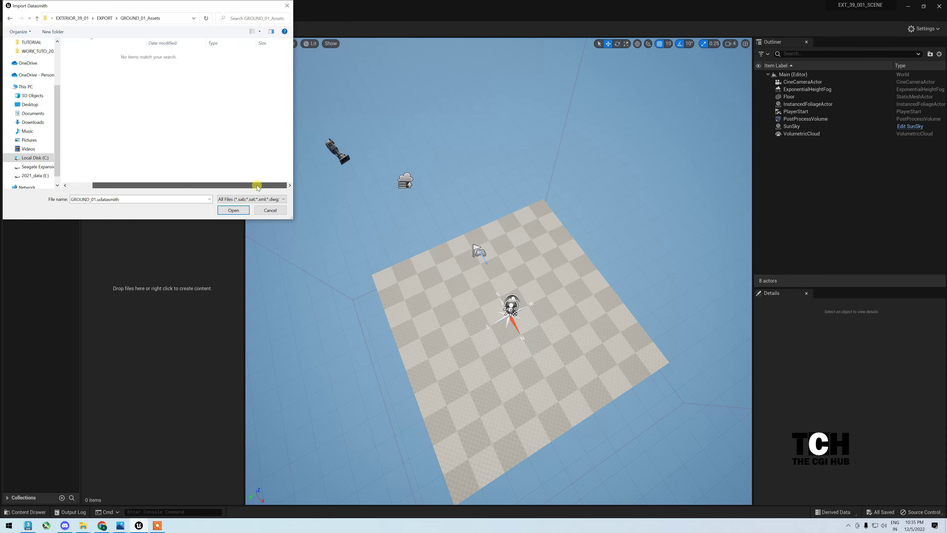
pyautogui.click(10, 18)
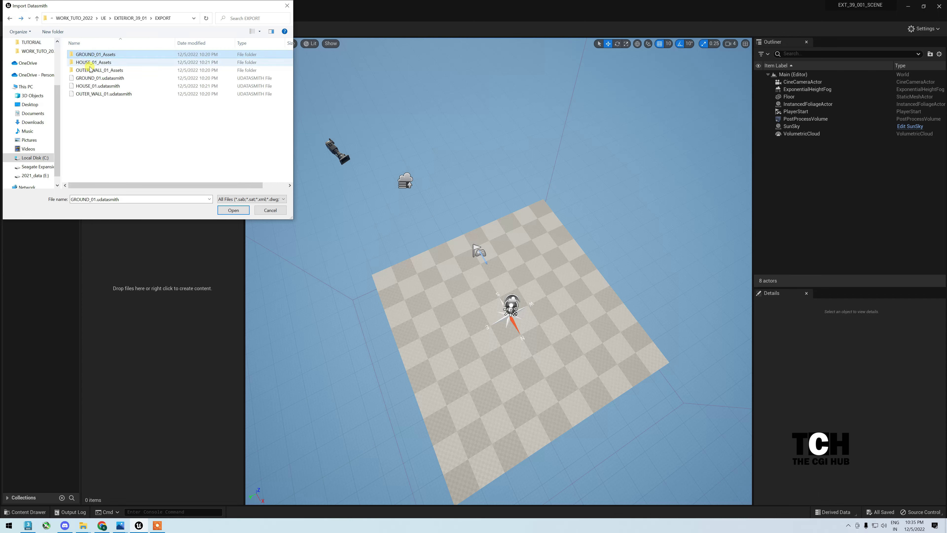
pyautogui.click(105, 78)
pyautogui.click(233, 210)
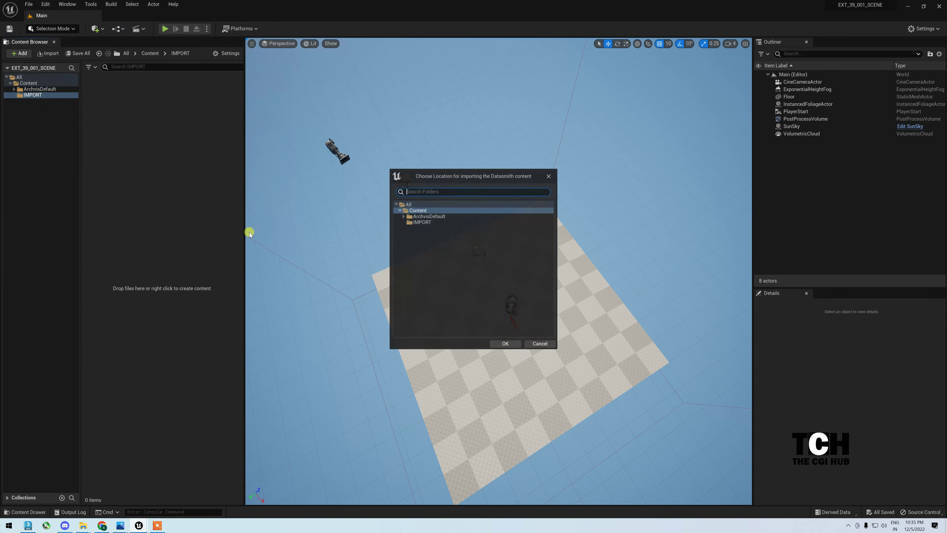
# Import GROUND_01 into the IMPORT folder with Lights and Cameras unchecked.
pyautogui.click(439, 222)
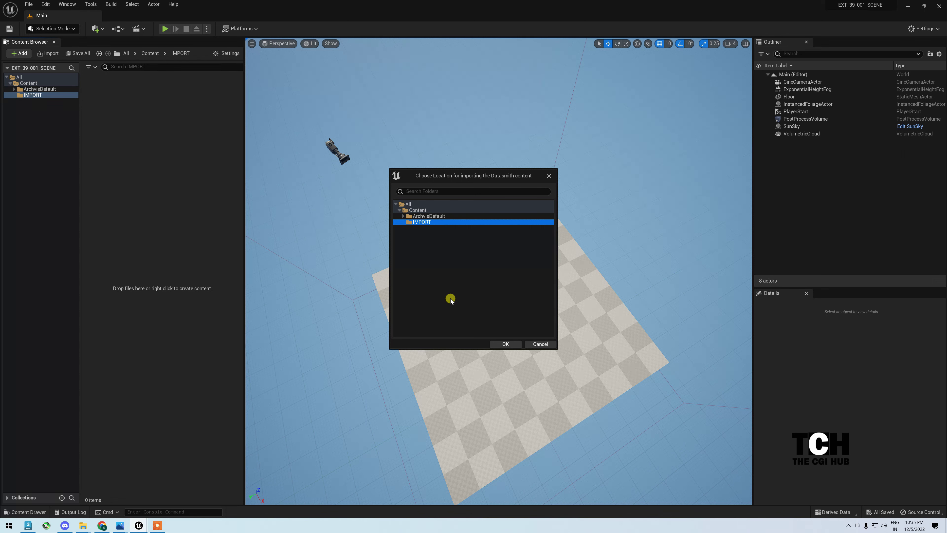
pyautogui.click(496, 344)
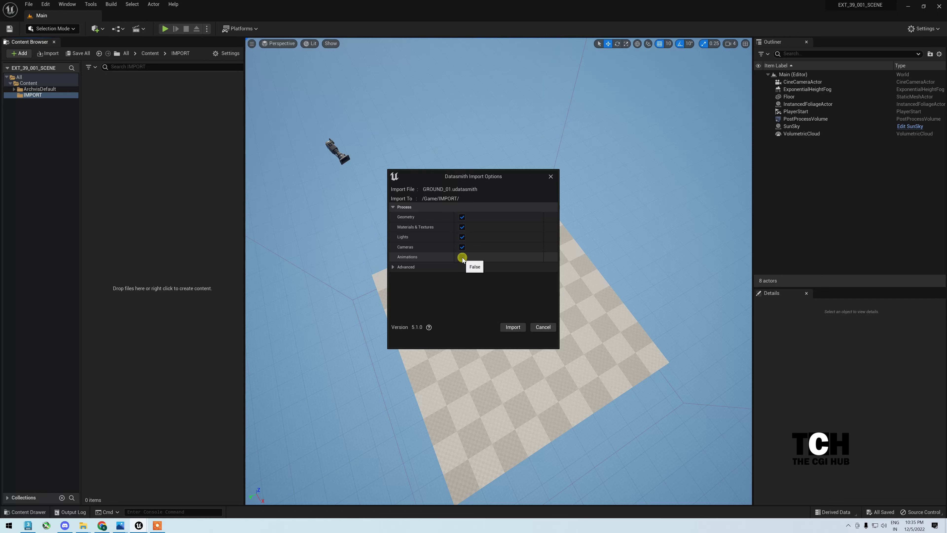
pyautogui.click(462, 246)
pyautogui.click(462, 237)
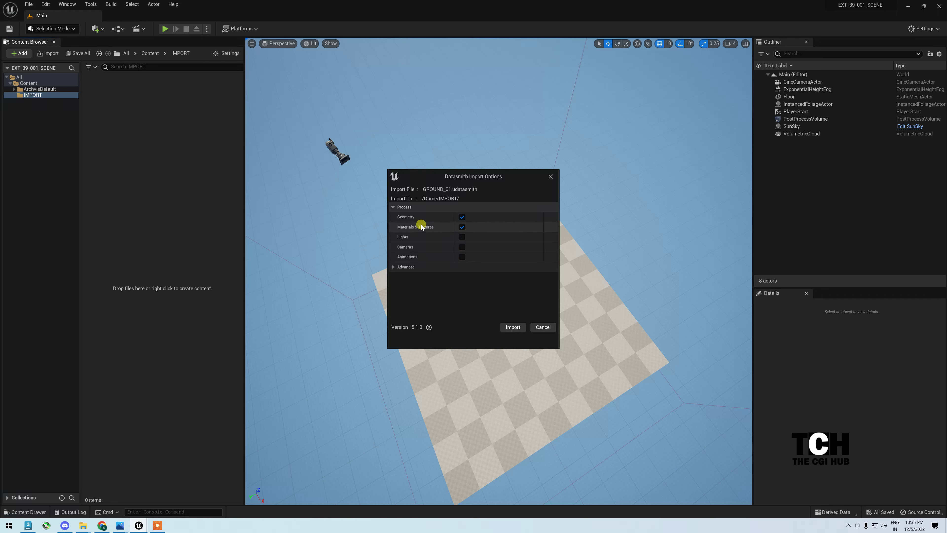
pyautogui.click(510, 325)
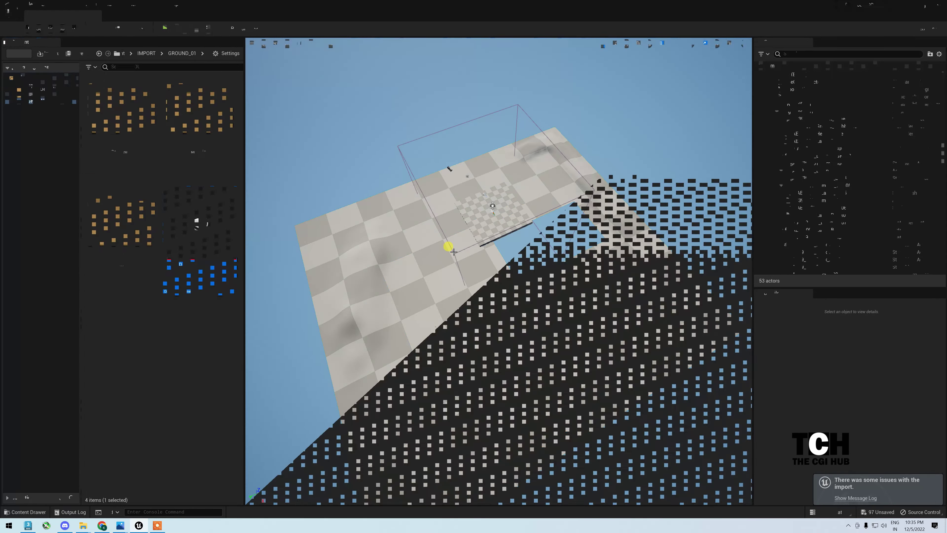
# Fly around the imported terrain, fire pit and stone path, then select the post process volume.
pyautogui.scroll(-10, 507, 329)
pyautogui.moveTo(507, 330)
pyautogui.mouseDown()
pyautogui.moveTo(529, 321)
pyautogui.moveTo(529, 310)
pyautogui.mouseUp()
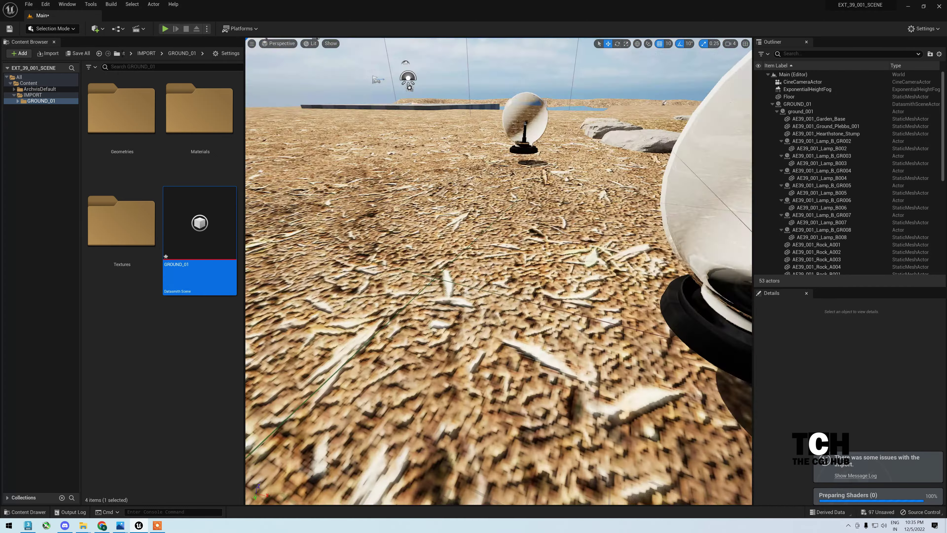
pyautogui.moveTo(498, 271); pyautogui.dragTo(498, 271, button='right')
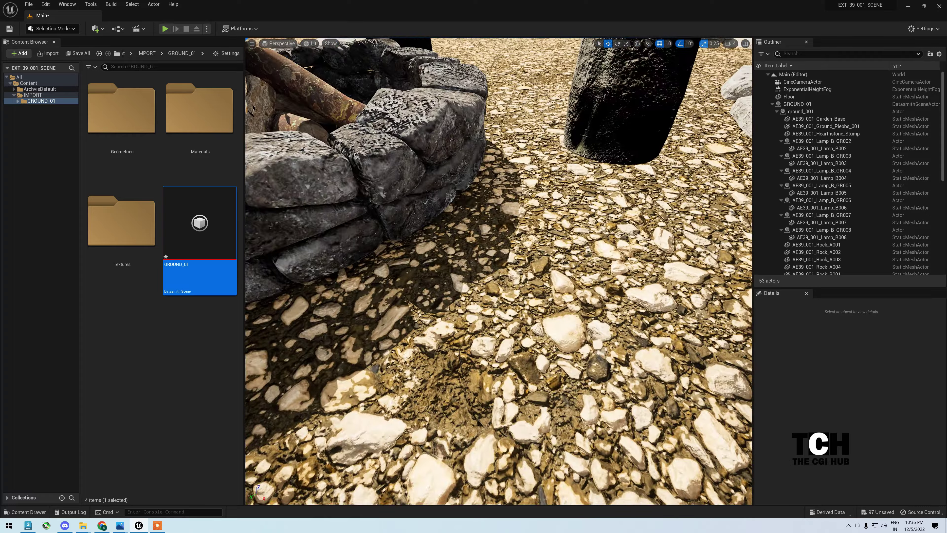
pyautogui.moveTo(546, 361); pyautogui.dragTo(503, 174, button='right')
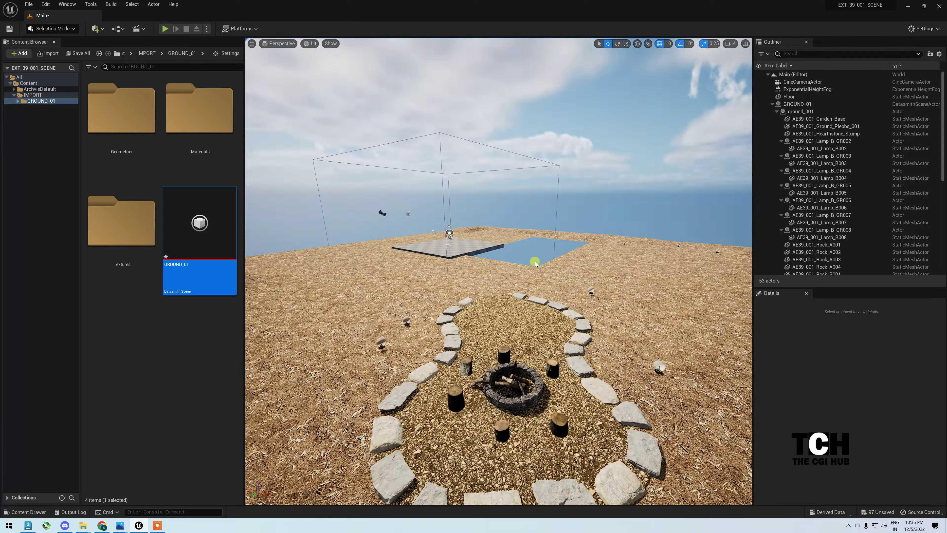
pyautogui.click(473, 150)
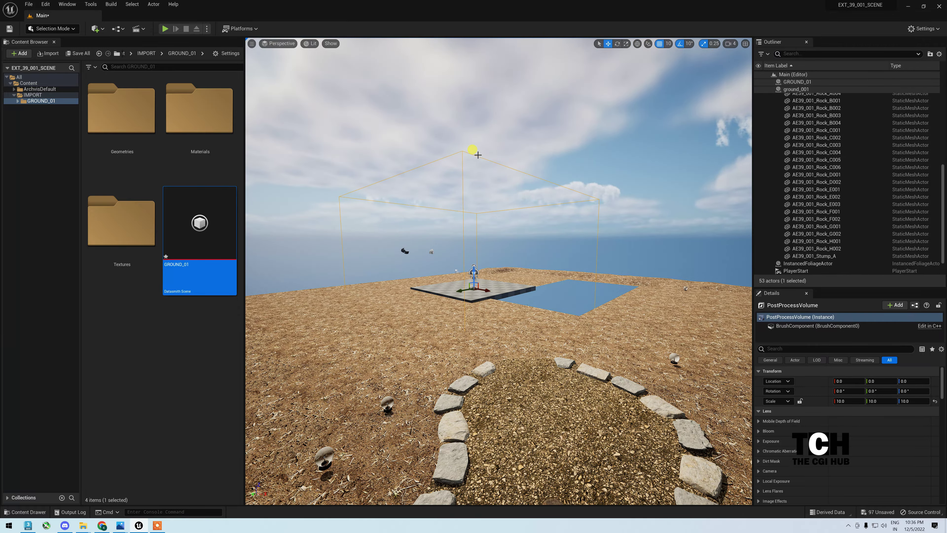
# Collapse GROUND_01 in the Outliner and select CineCameraActor, fog, Floor, PlayerStart, PostProcessVolume, SunSky and VolumetricCloud.
pyautogui.moveTo(493, 185); pyautogui.dragTo(493, 186, button='right')
pyautogui.scroll(10, 858, 172)
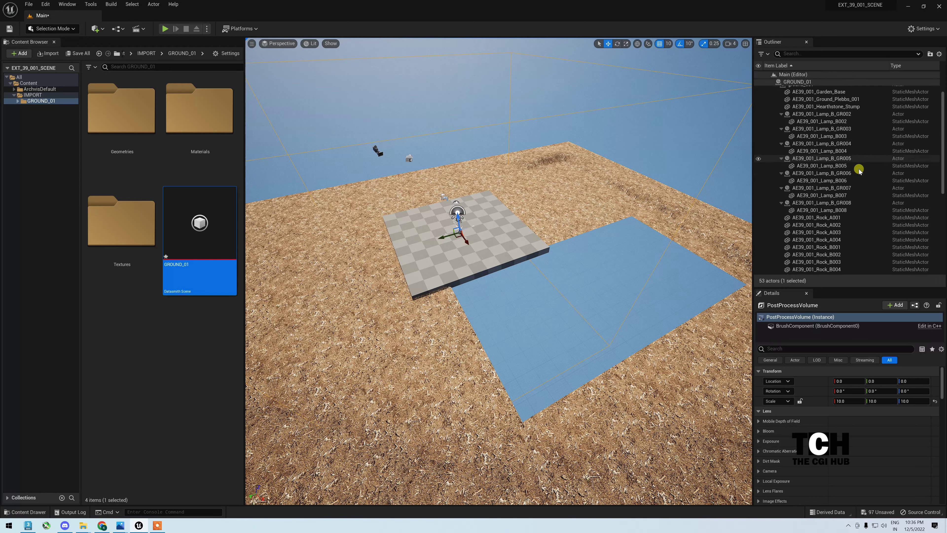
pyautogui.click(772, 103)
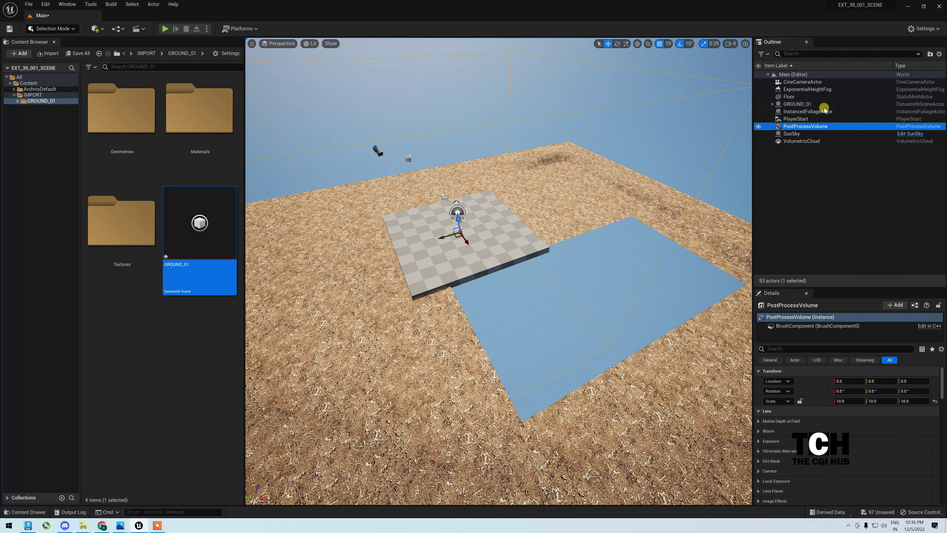
pyautogui.click(807, 104)
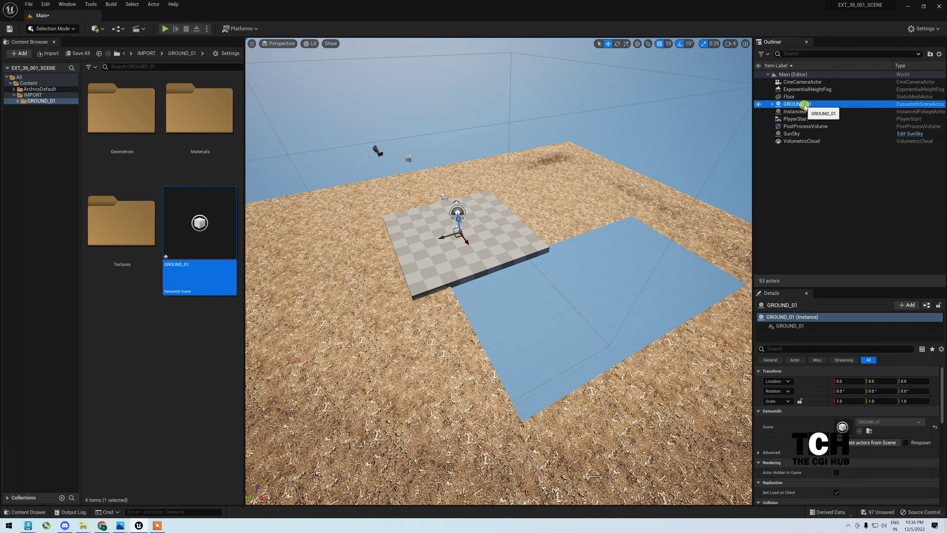
pyautogui.click(800, 82)
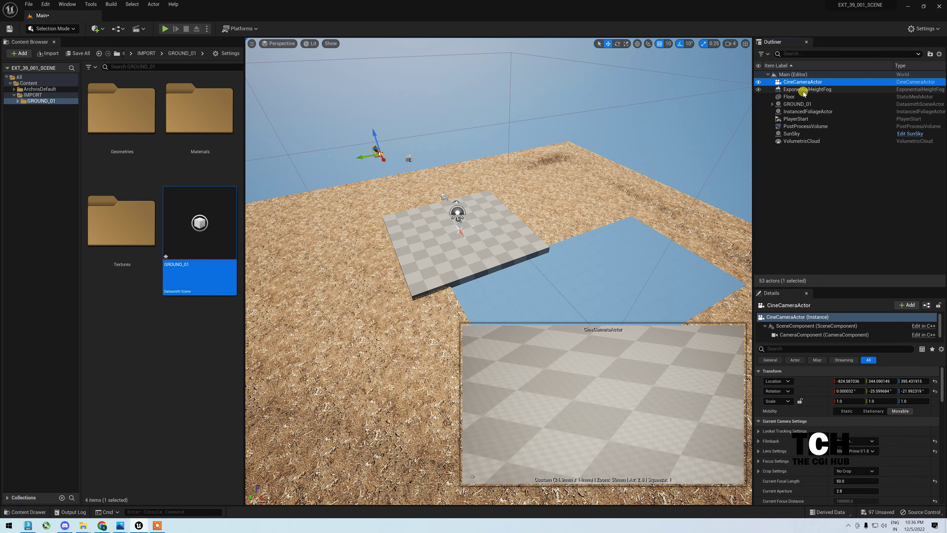
pyautogui.keyDown('ctrl'); pyautogui.click(804, 91); pyautogui.keyUp('ctrl')
pyautogui.keyDown('ctrl'); pyautogui.click(807, 98); pyautogui.keyUp('ctrl')
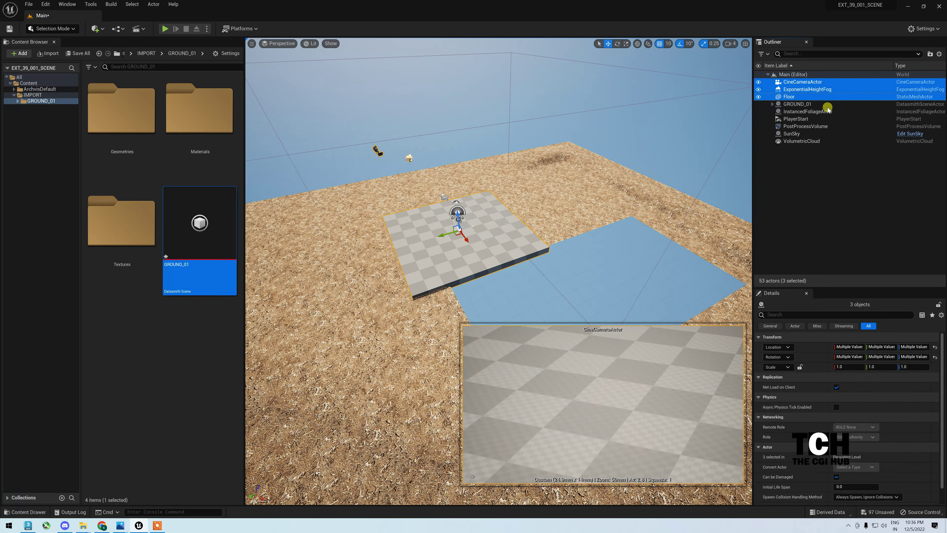
pyautogui.keyDown('ctrl'); pyautogui.click(804, 119); pyautogui.keyUp('ctrl')
pyautogui.keyDown('ctrl'); pyautogui.click(804, 126); pyautogui.keyUp('ctrl')
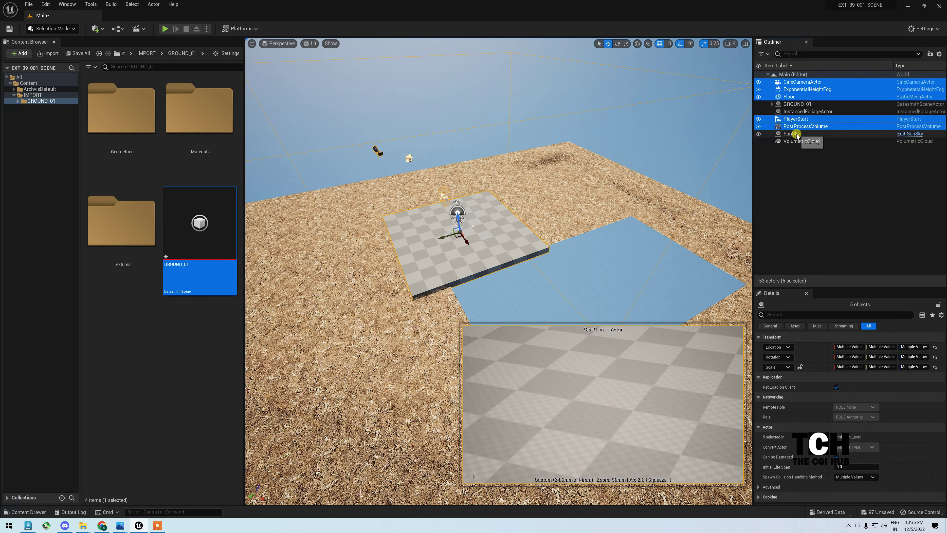
pyautogui.keyDown('ctrl'); pyautogui.click(804, 134); pyautogui.keyUp('ctrl')
pyautogui.keyDown('ctrl'); pyautogui.click(804, 141); pyautogui.keyUp('ctrl')
# Drag the seven selected actors past the ground's upper-right corner and deselect them.
pyautogui.scroll(-3, 525, 193)
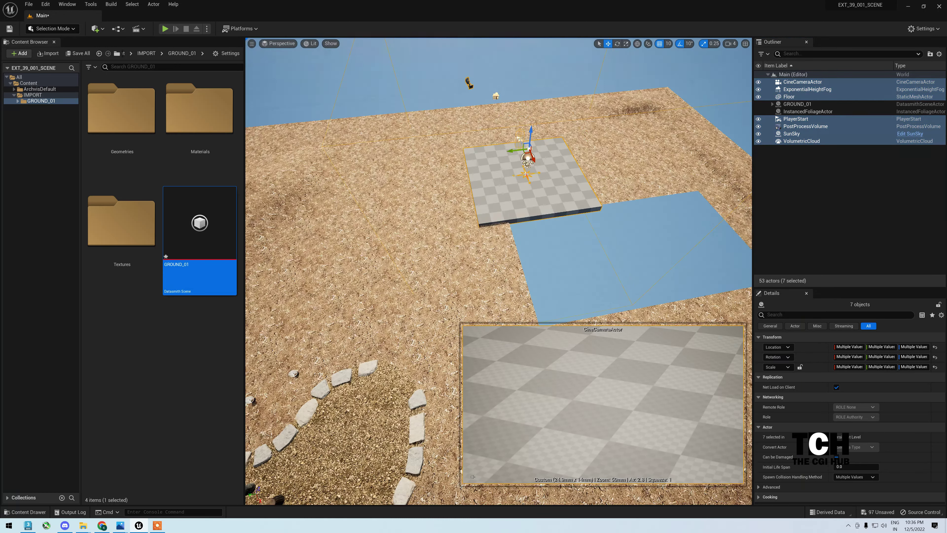
pyautogui.scroll(-3, 525, 193)
pyautogui.scroll(-3, 525, 193)
pyautogui.scroll(-2, 489, 198)
pyautogui.scroll(-2, 489, 199)
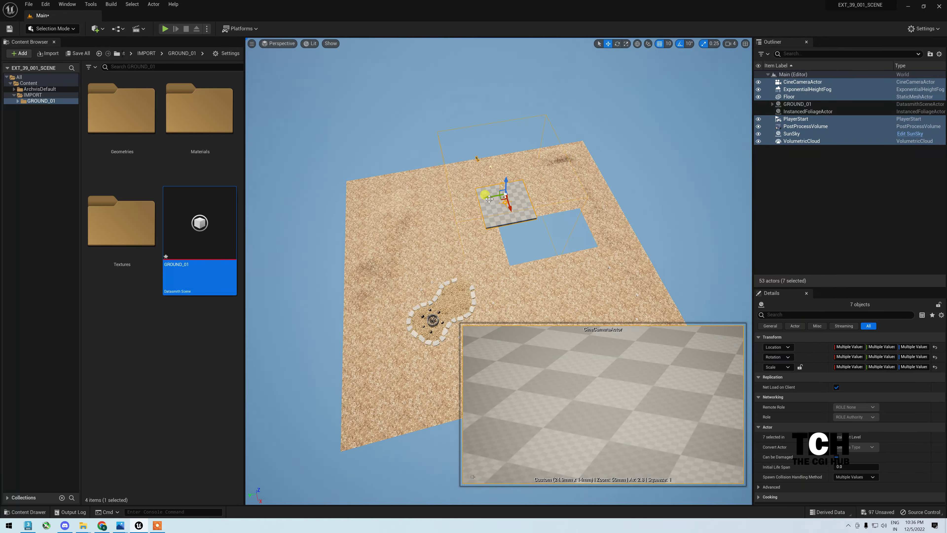
pyautogui.moveTo(504, 196); pyautogui.dragTo(642, 176)
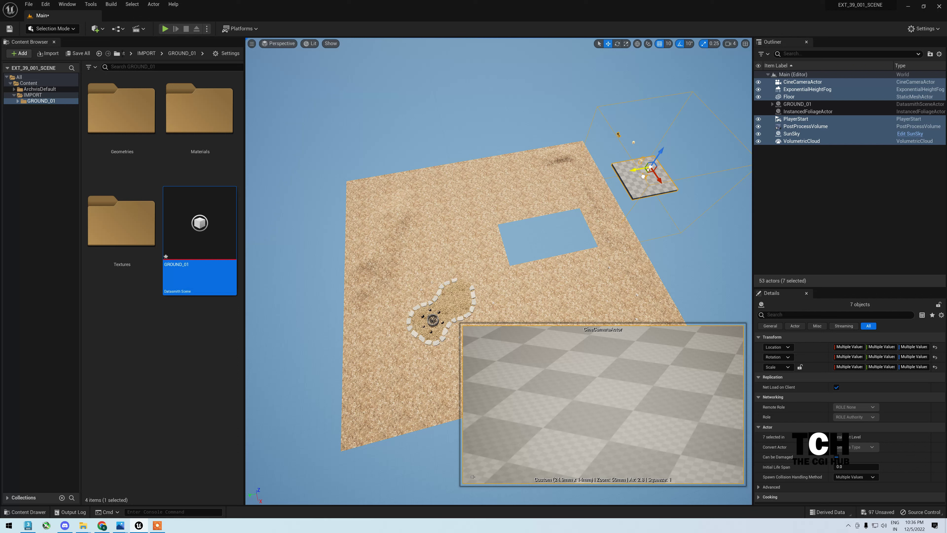
pyautogui.click(689, 244)
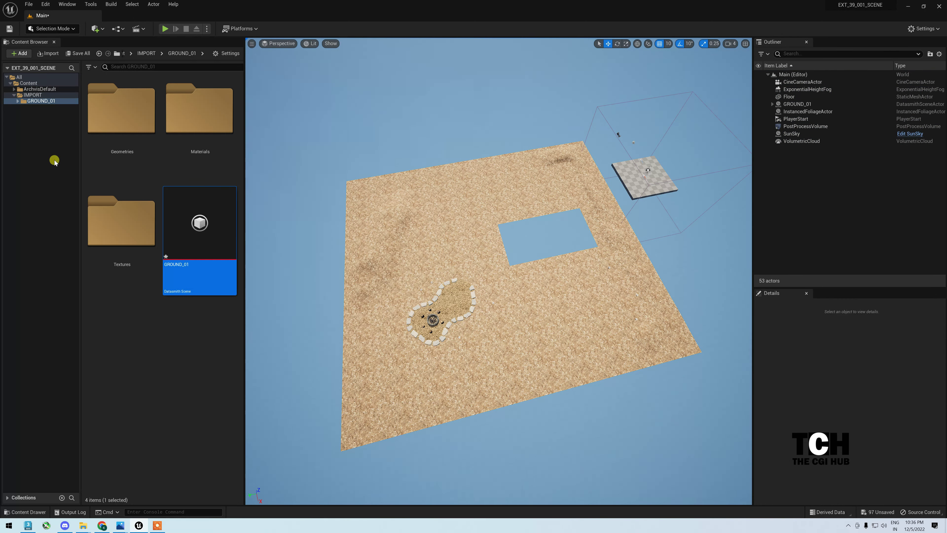
# Import OUTER_WALL_01.udatasmith into the IMPORT folder with default Datasmith options.
pyautogui.click(96, 28)
pyautogui.moveTo(129, 89)
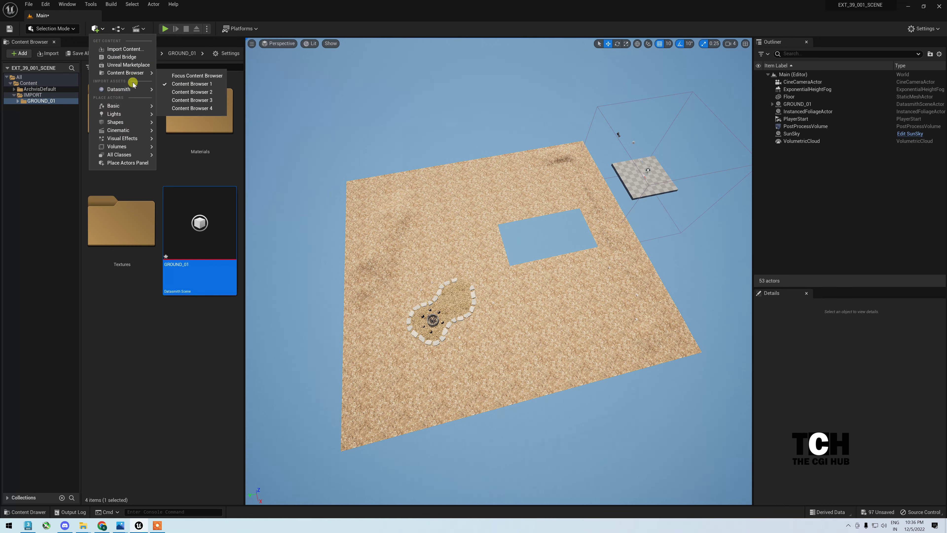
pyautogui.click(188, 101)
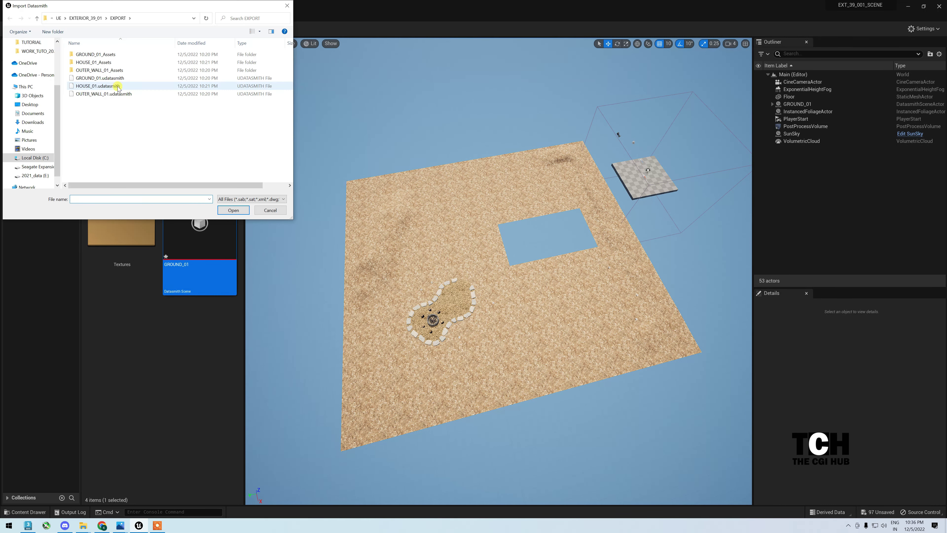
pyautogui.doubleClick(106, 93)
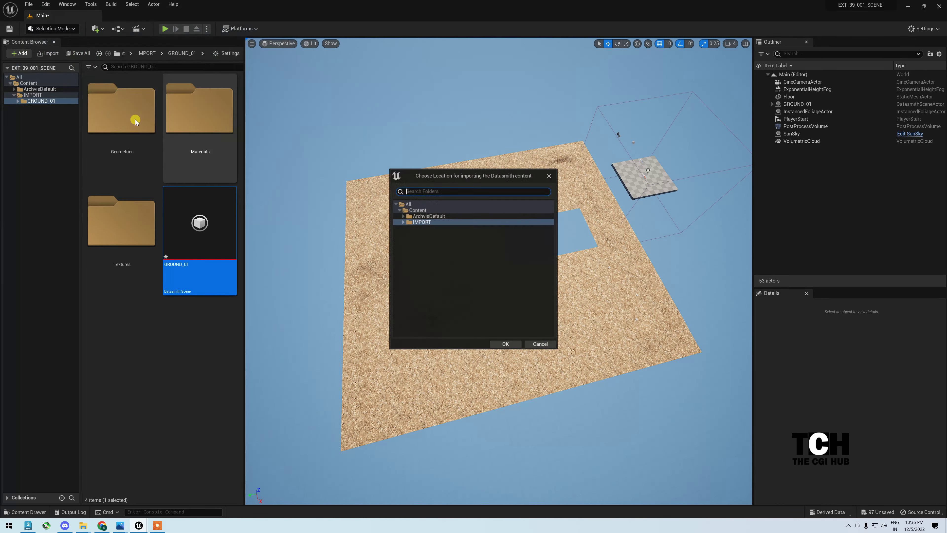
pyautogui.click(505, 344)
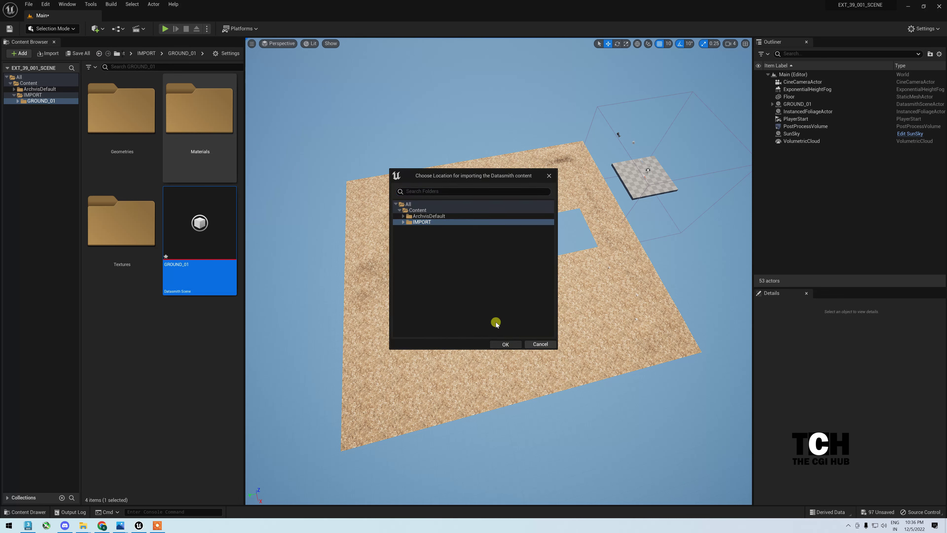
pyautogui.click(521, 327)
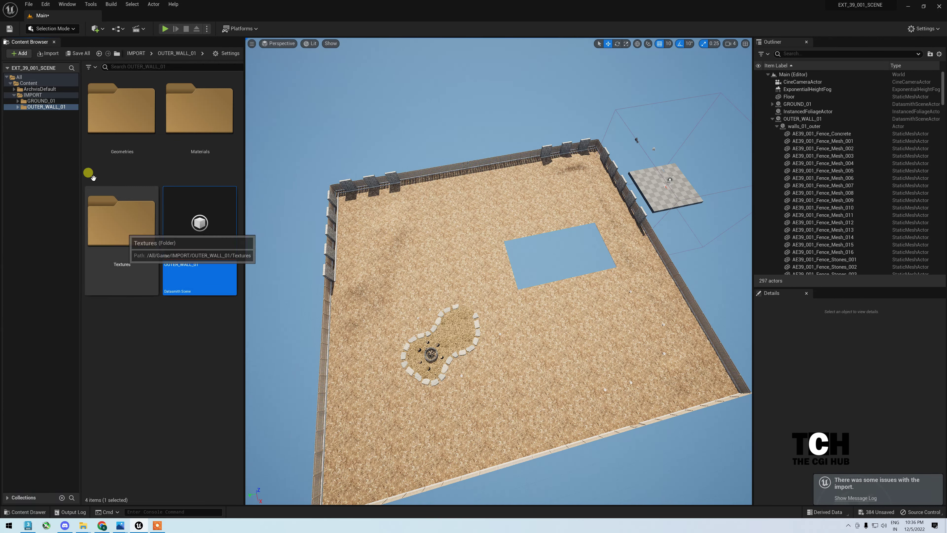
# Import HOUSE_01.udatasmith into the IMPORT folder after expanding the static mesh lightmap options.
pyautogui.click(96, 29)
pyautogui.moveTo(119, 89)
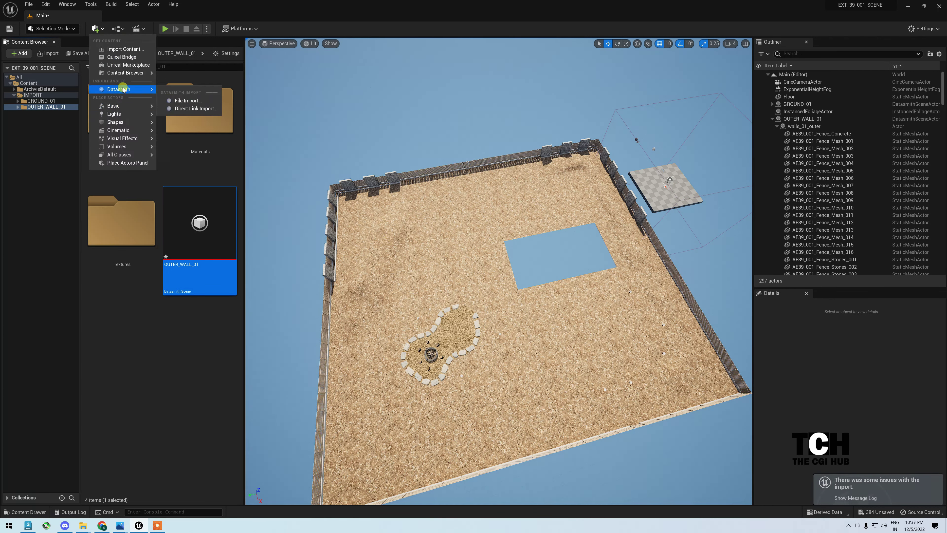
pyautogui.click(185, 97)
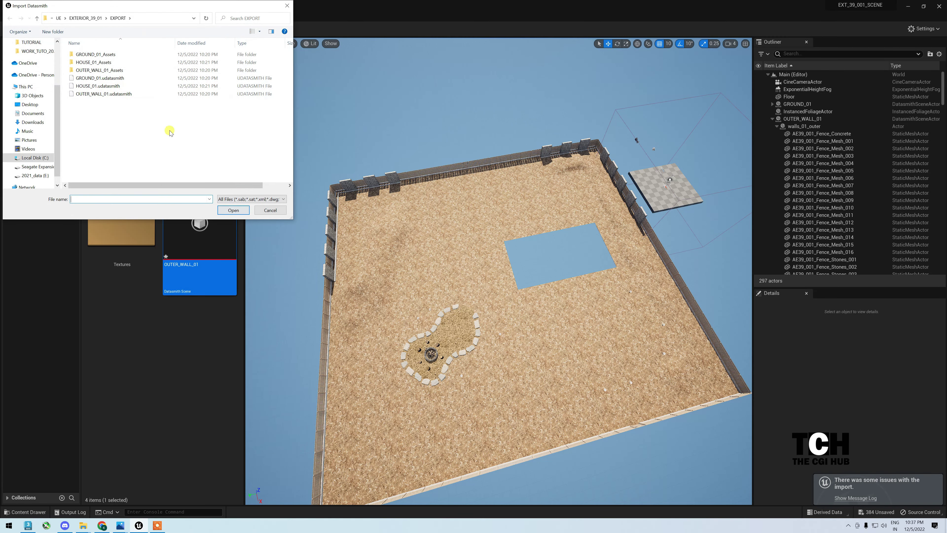
pyautogui.click(112, 86)
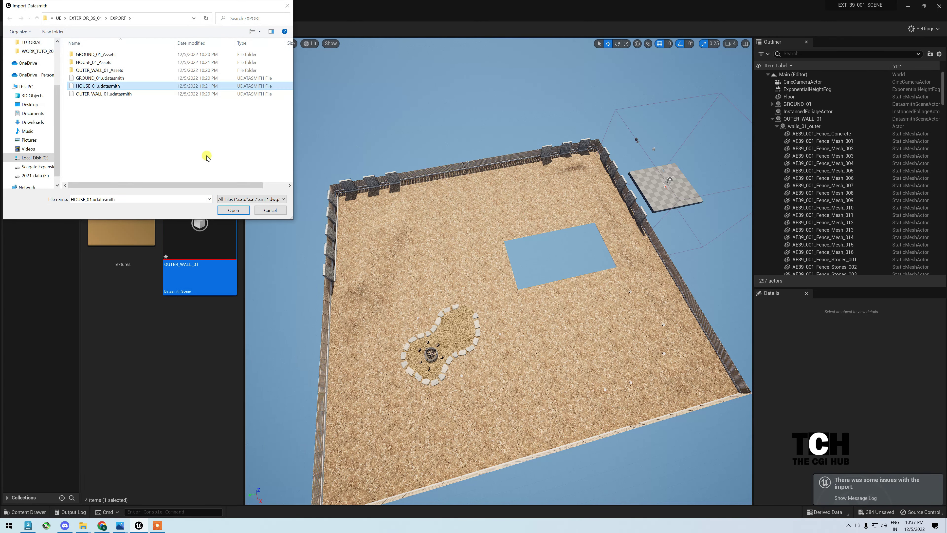
pyautogui.click(238, 214)
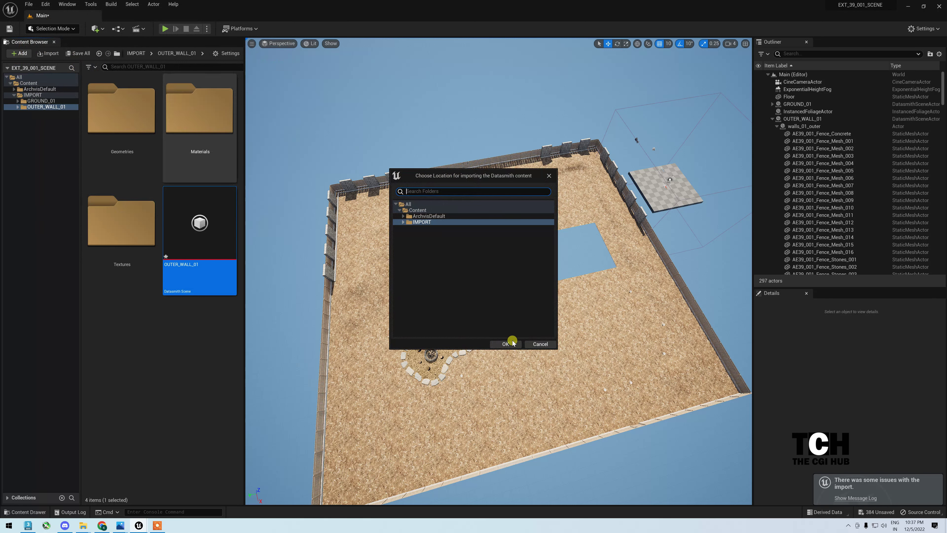
pyautogui.click(435, 247)
pyautogui.click(403, 222)
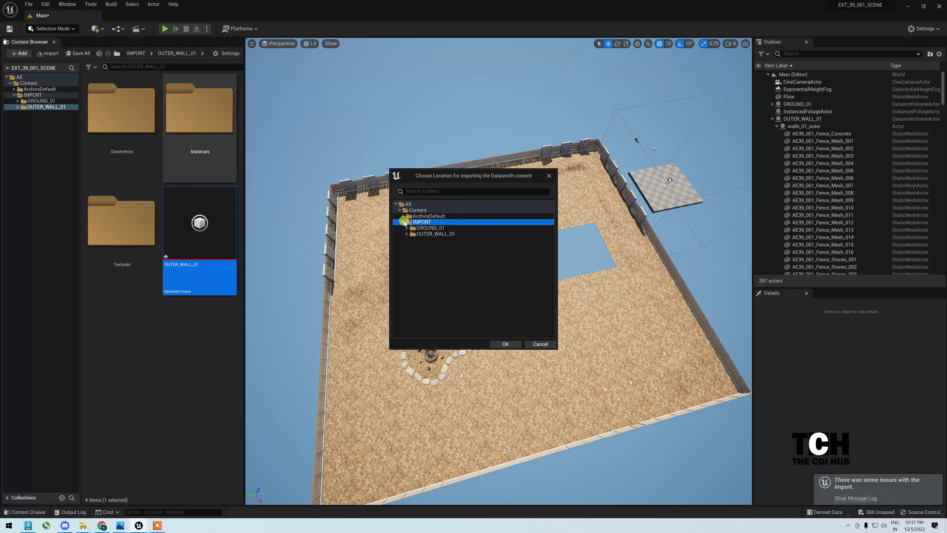
pyautogui.click(505, 344)
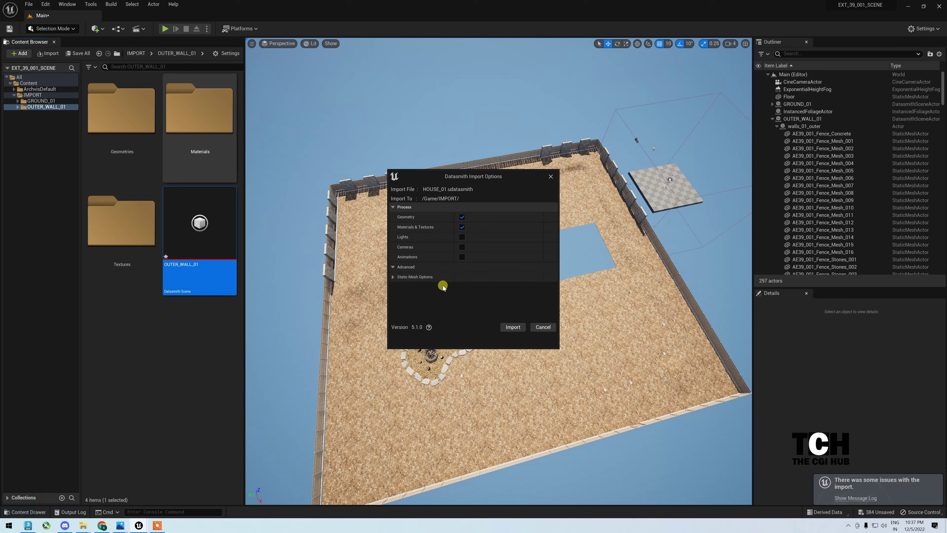
pyautogui.click(395, 268)
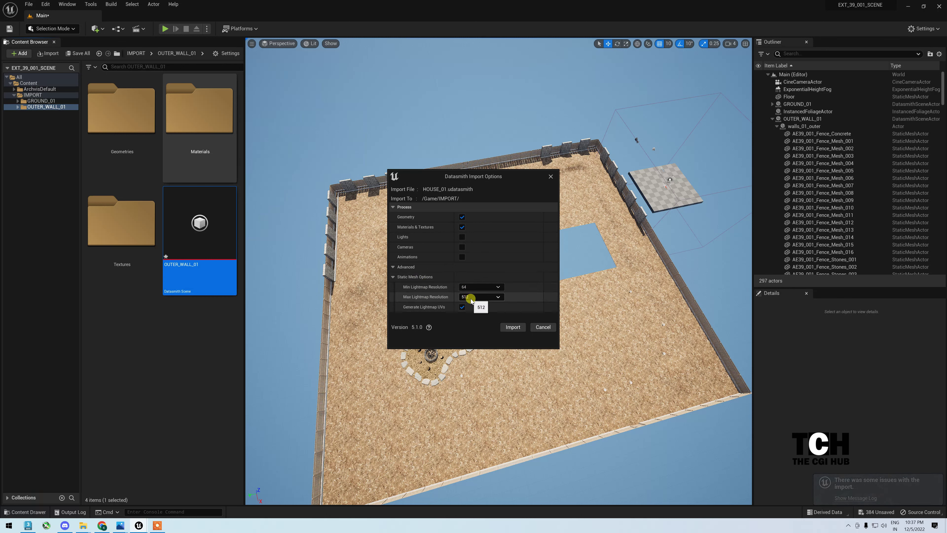
pyautogui.click(513, 327)
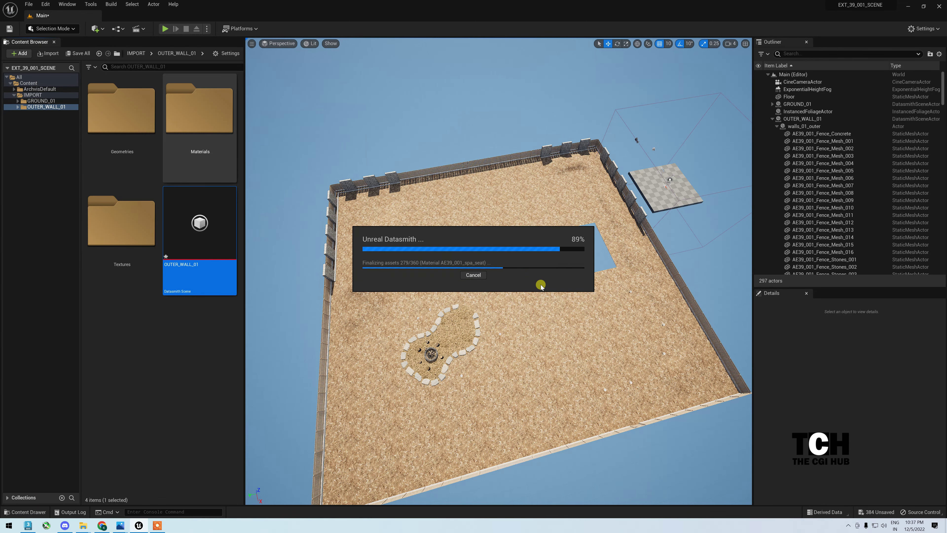
# Fly the camera to an angled view of the house, then through the glazing toward the kitchen and dining table.
pyautogui.scroll(10, 546, 340)
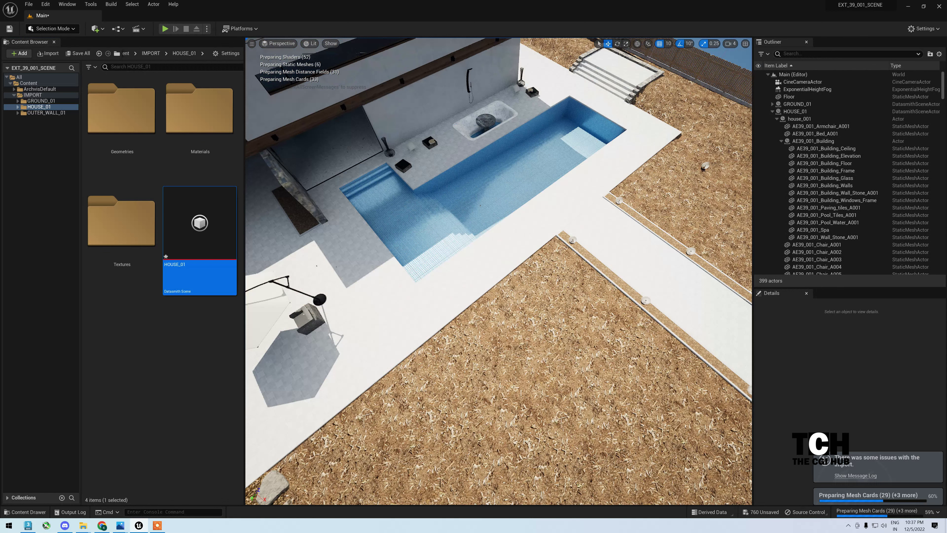
pyautogui.moveTo(499, 336)
pyautogui.mouseDown(button='right')
pyautogui.moveTo(499, 243)
pyautogui.moveTo(440, 269)
pyautogui.mouseUp(button='right')
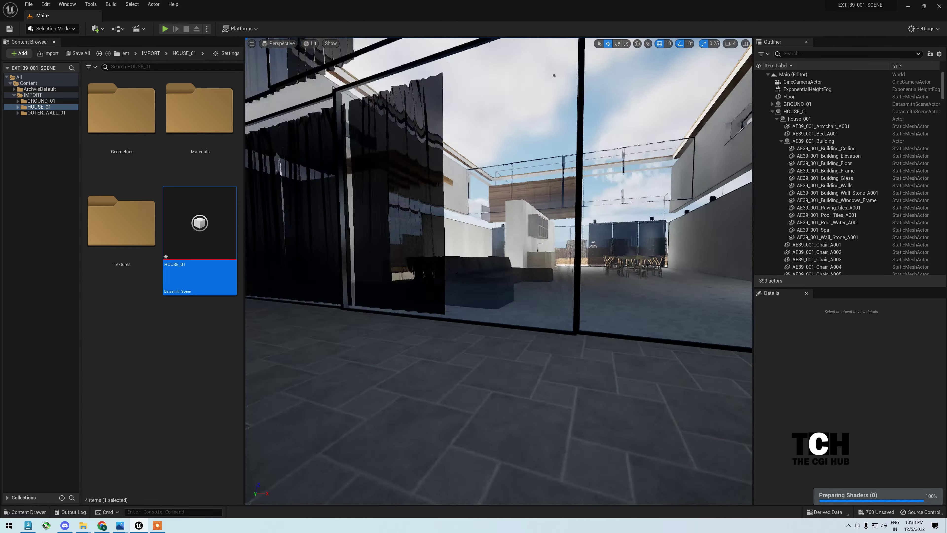
pyautogui.moveTo(439, 268); pyautogui.dragTo(433, 271, button='right')
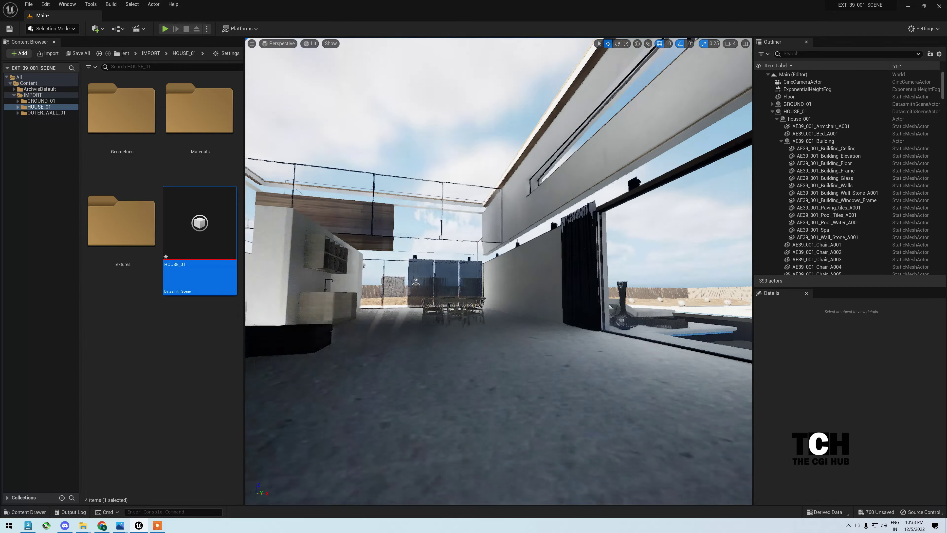